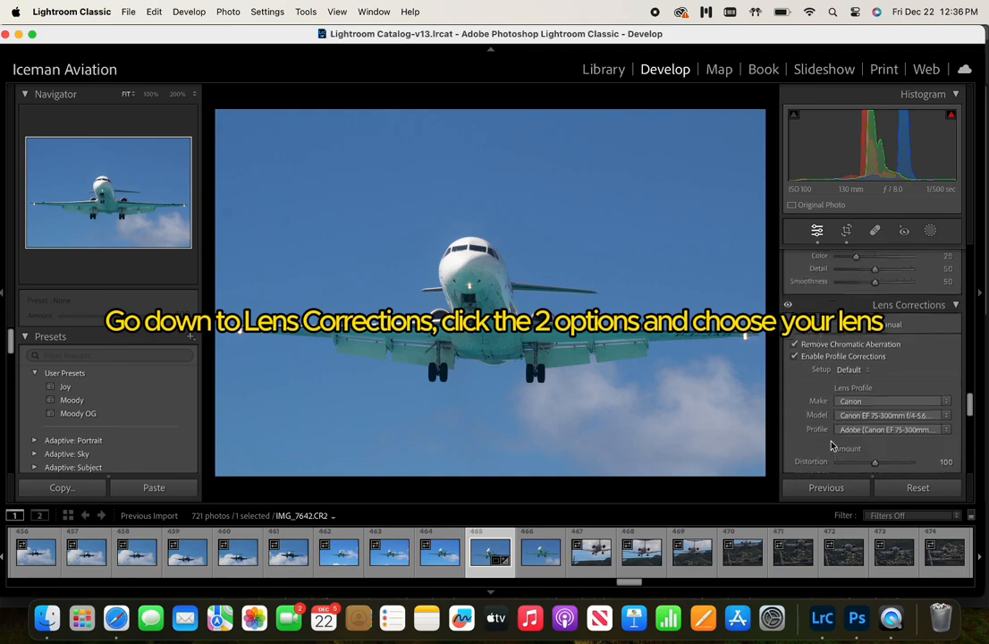
# Step: Straighten the airplane photo automatically with the Crop & Straighten tool, then return to the edit settings
pyautogui.scroll(5, 831, 446)
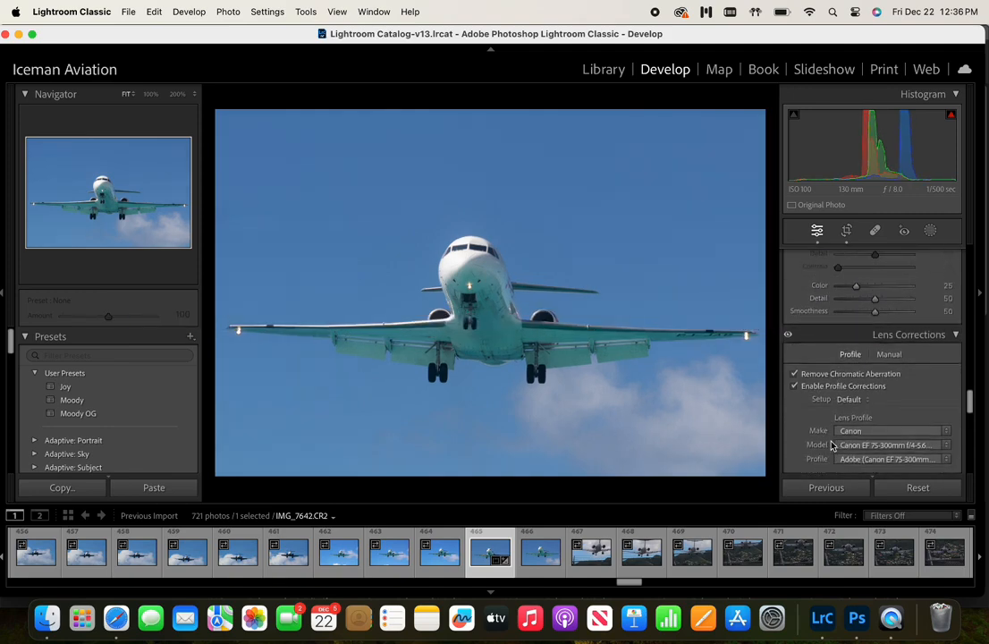
pyautogui.scroll(6, 831, 446)
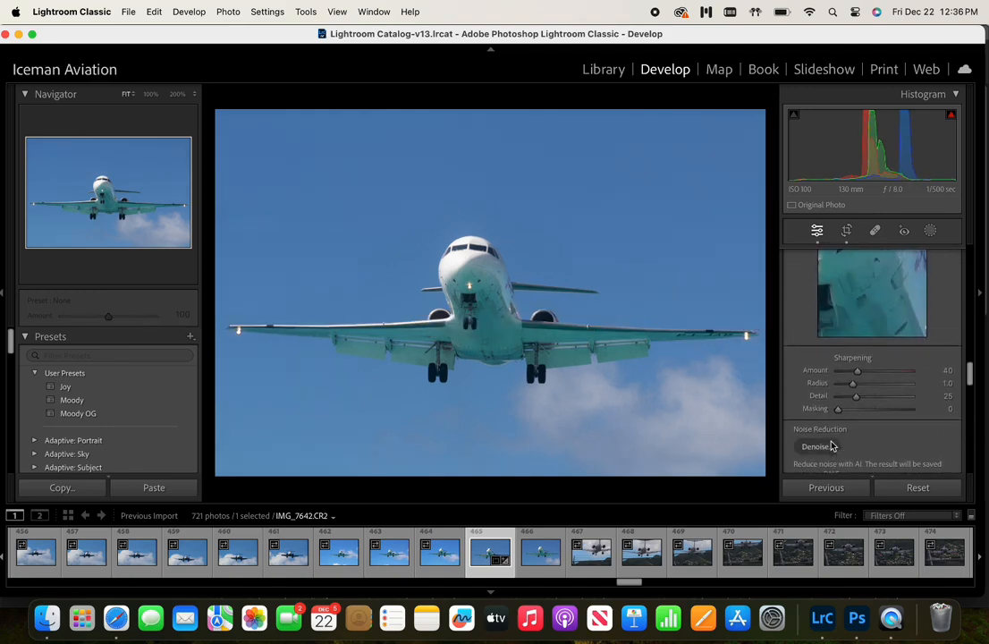
pyautogui.click(847, 232)
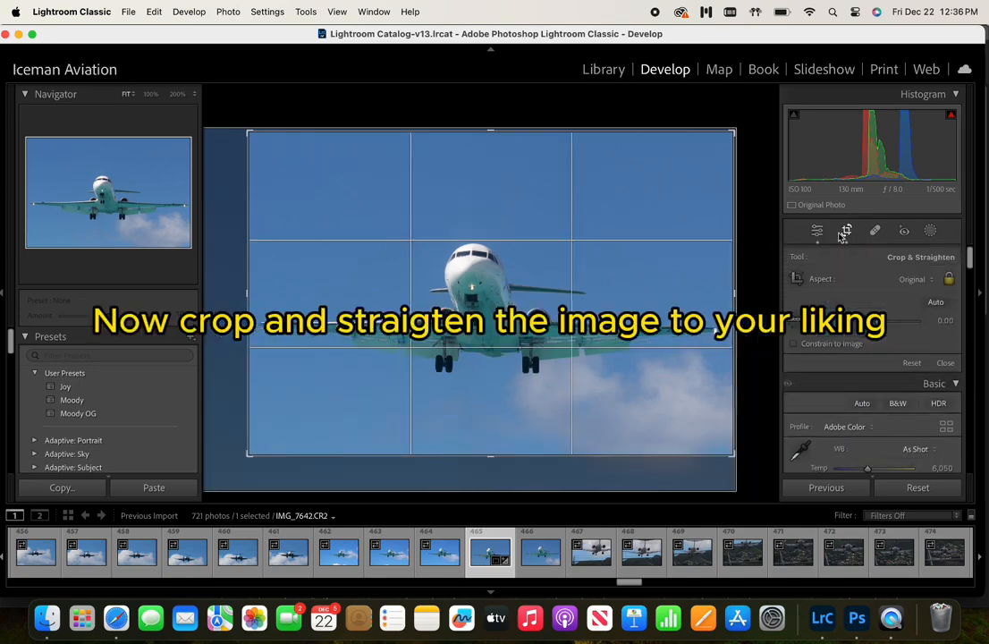
pyautogui.click(931, 304)
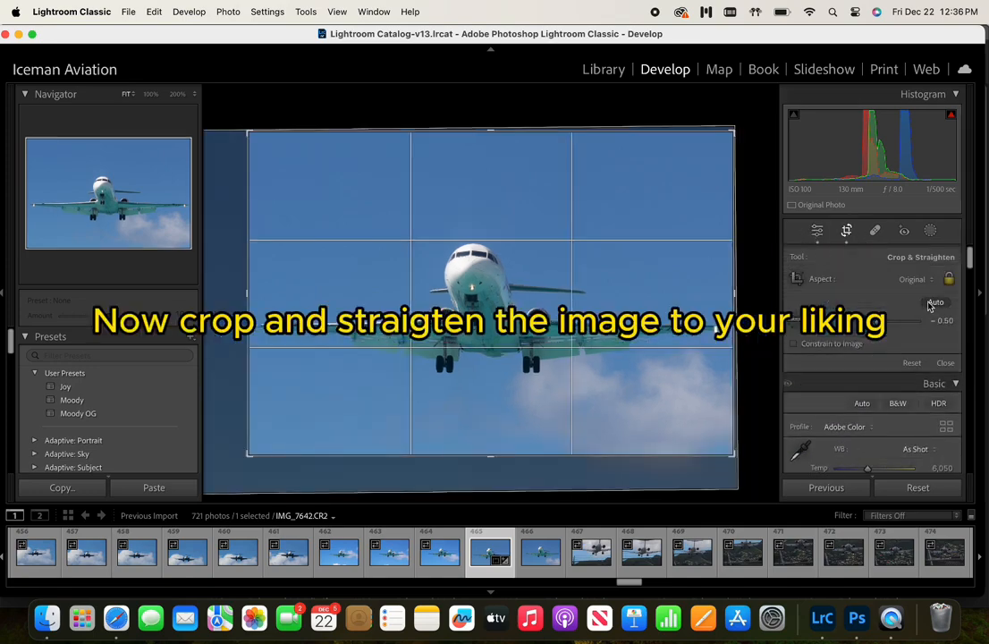
pyautogui.click(816, 230)
# Step: Apply AI Denoise to the photo with an amount of 66, saving the result as a new DNG
pyautogui.scroll(-3, 874, 416)
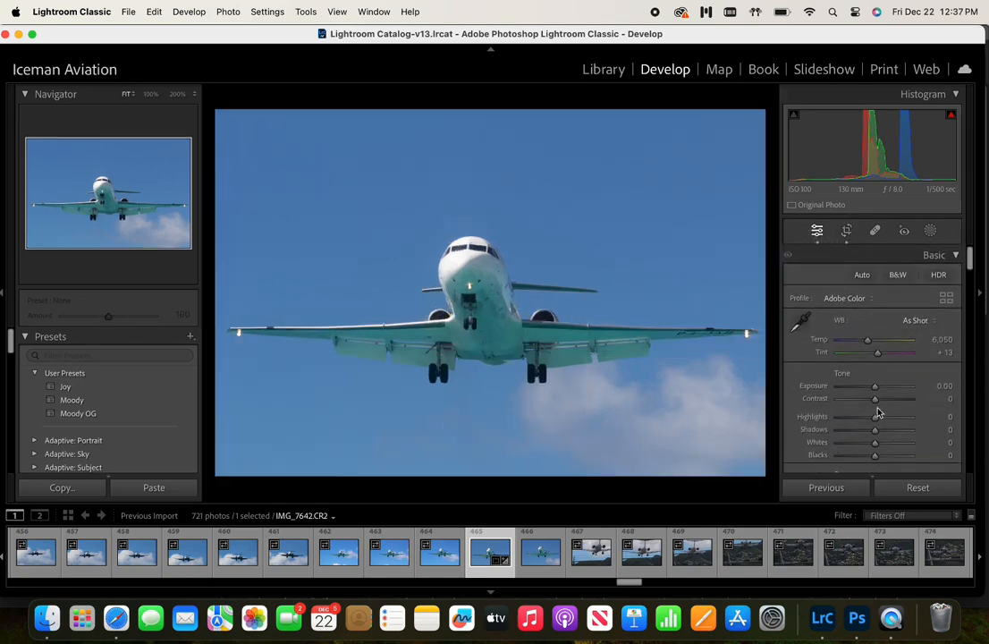
pyautogui.scroll(-10, 873, 433)
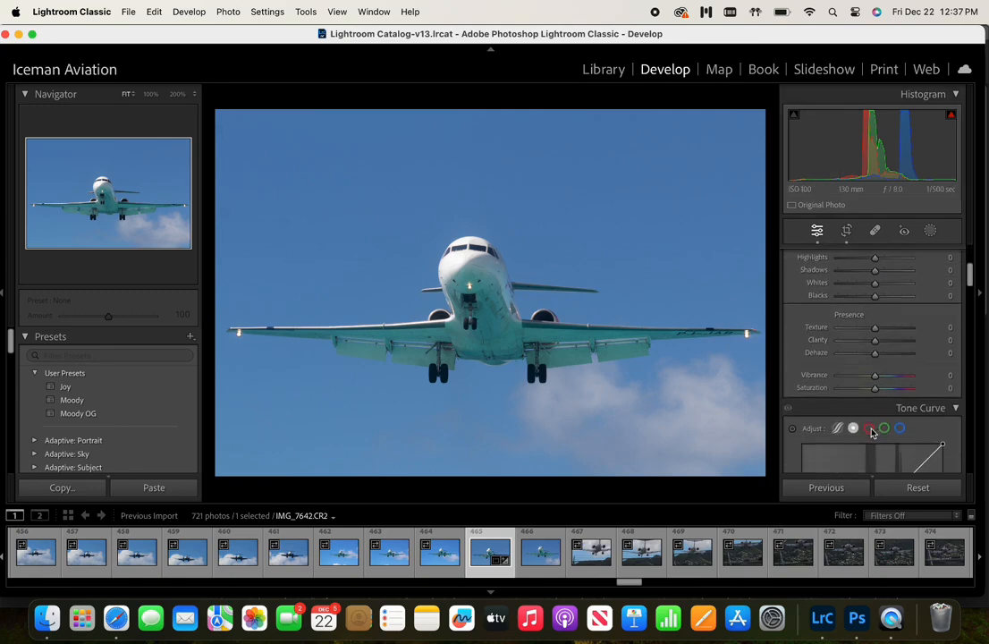
pyautogui.scroll(-15, 873, 433)
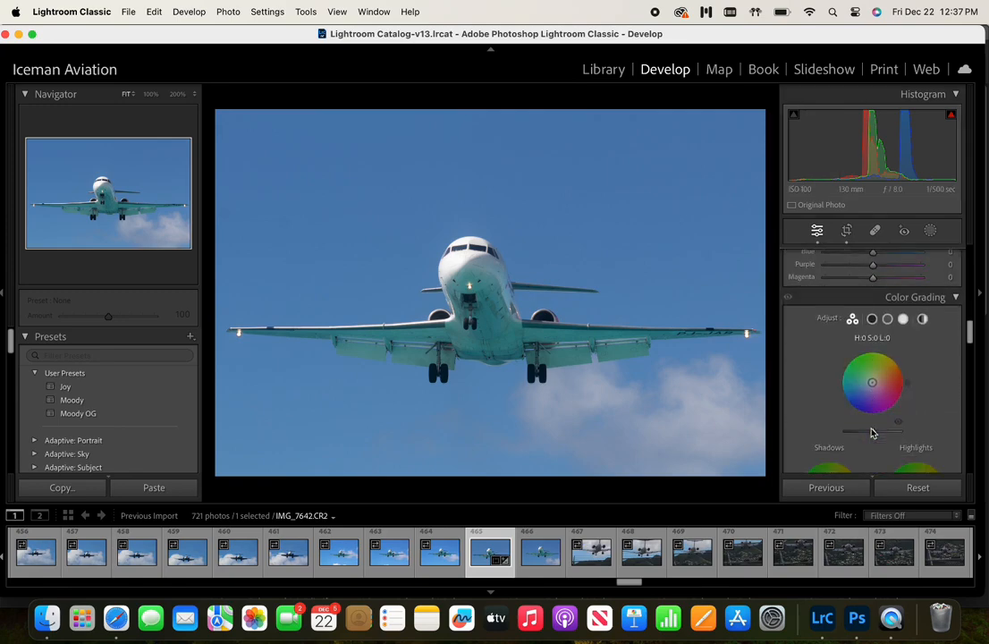
pyautogui.scroll(-3, 873, 433)
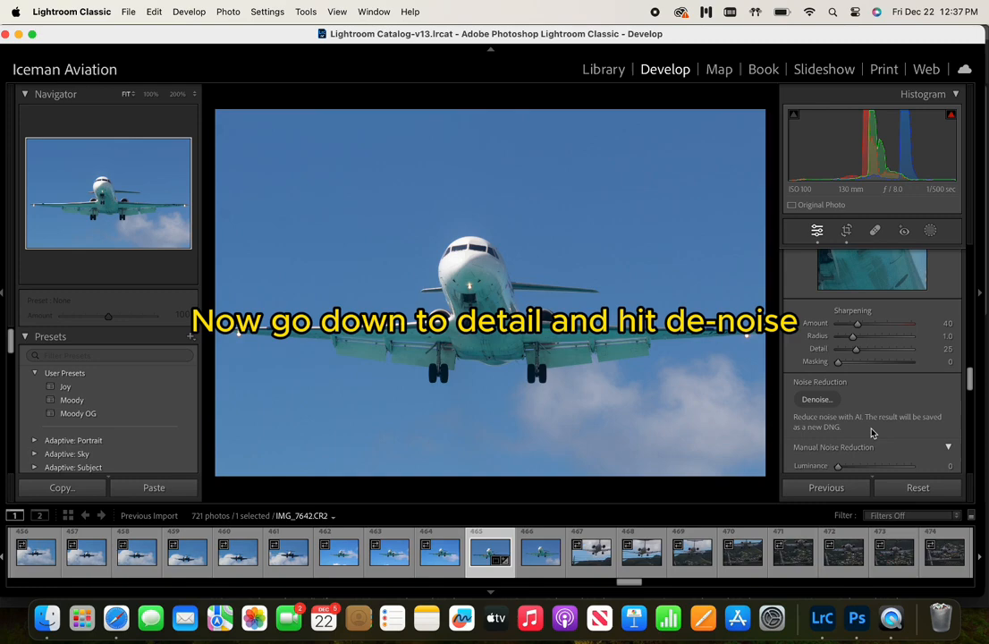
pyautogui.click(813, 396)
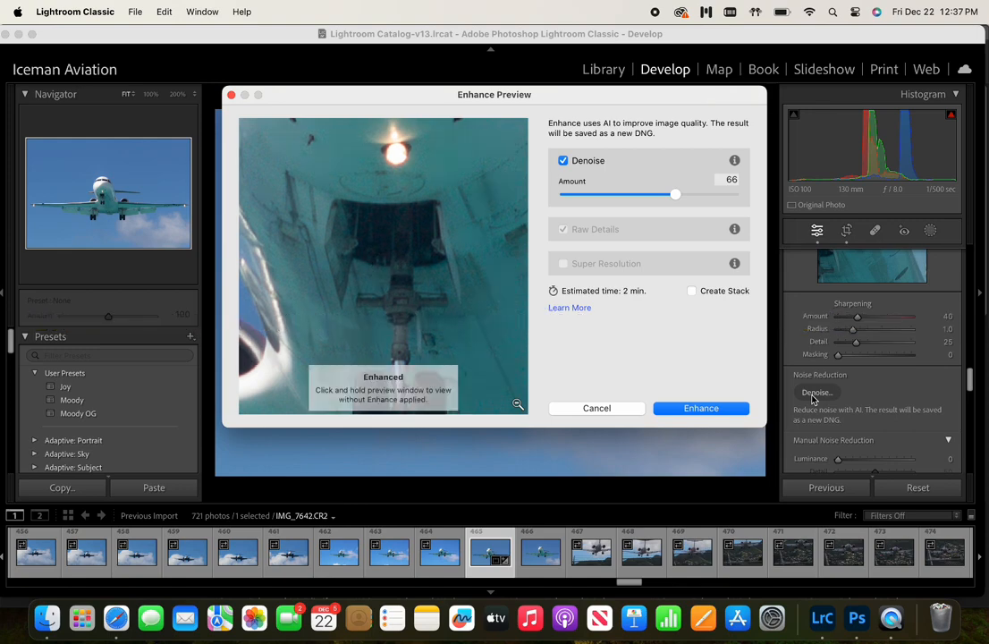
pyautogui.click(702, 408)
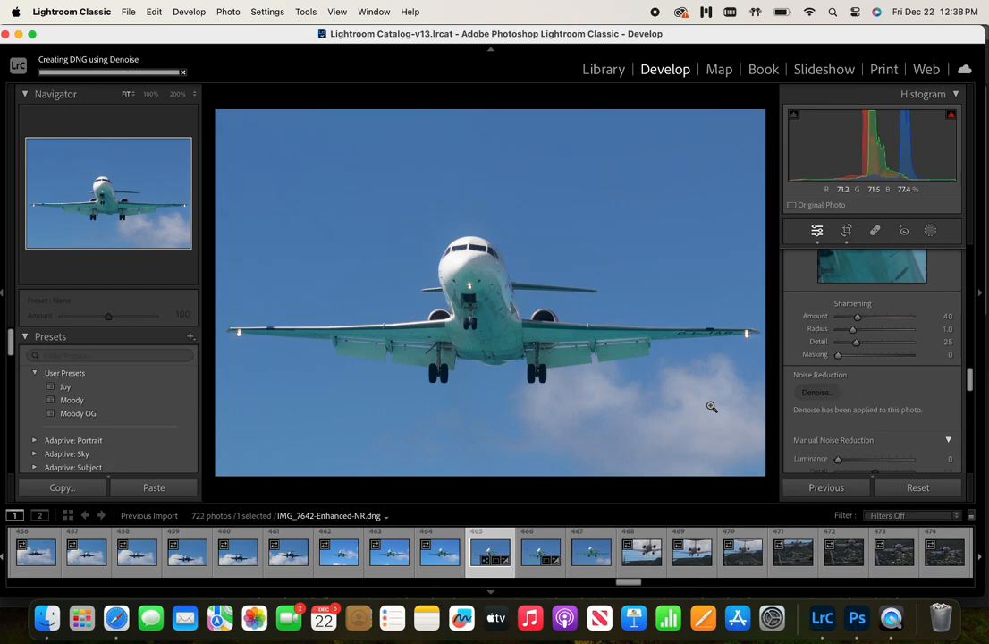
# Step: Send the denoised DNG to Adobe Photoshop 2024 for editing
pyautogui.rightClick(491, 552)
pyautogui.moveTo(524, 280)
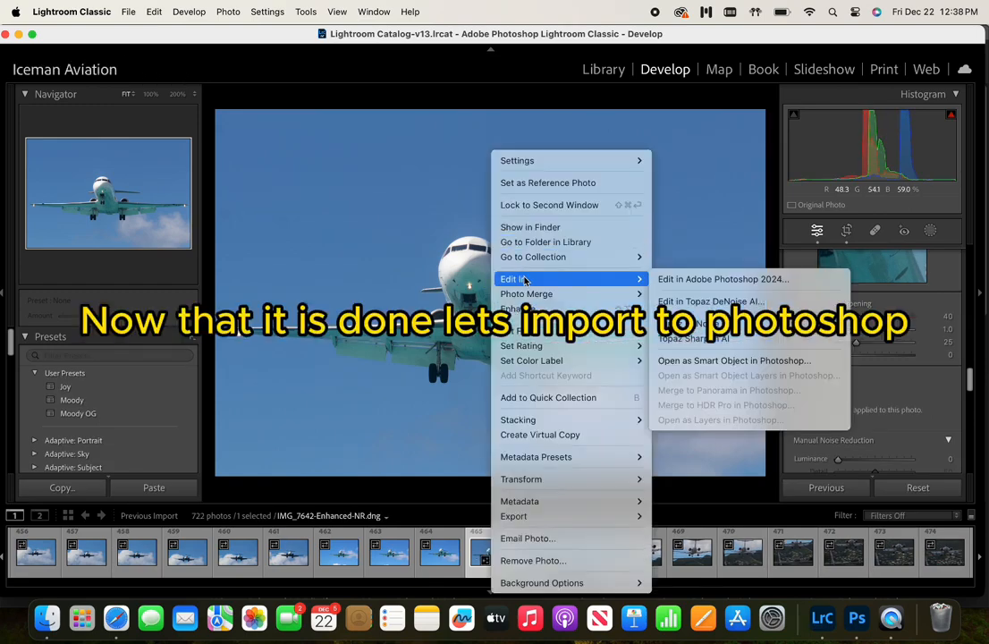
pyautogui.click(732, 280)
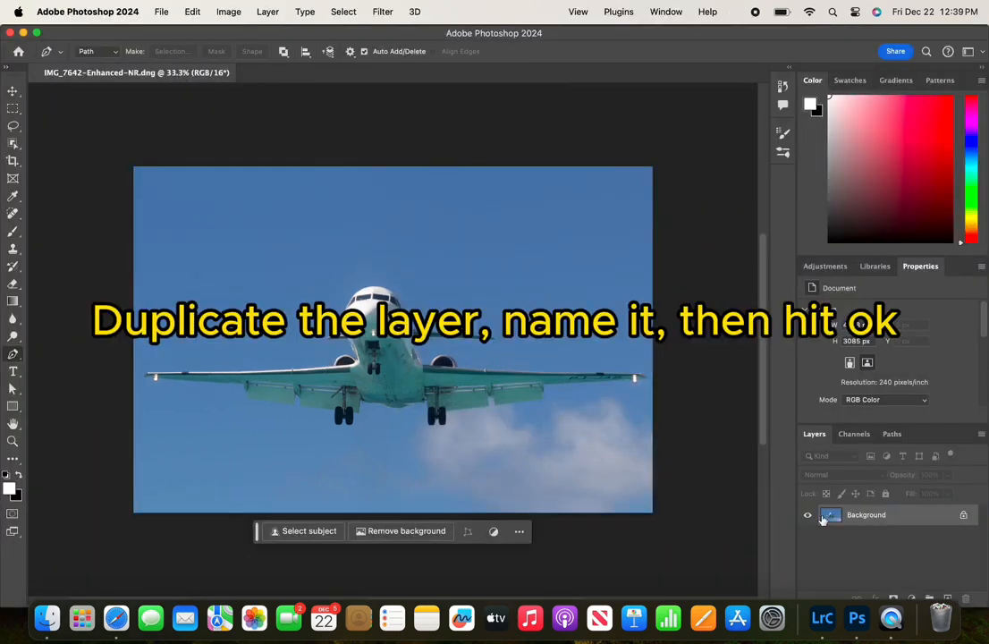
# Step: Duplicate the Background layer and name the copy "Plane edit"
pyautogui.rightClick(886, 523)
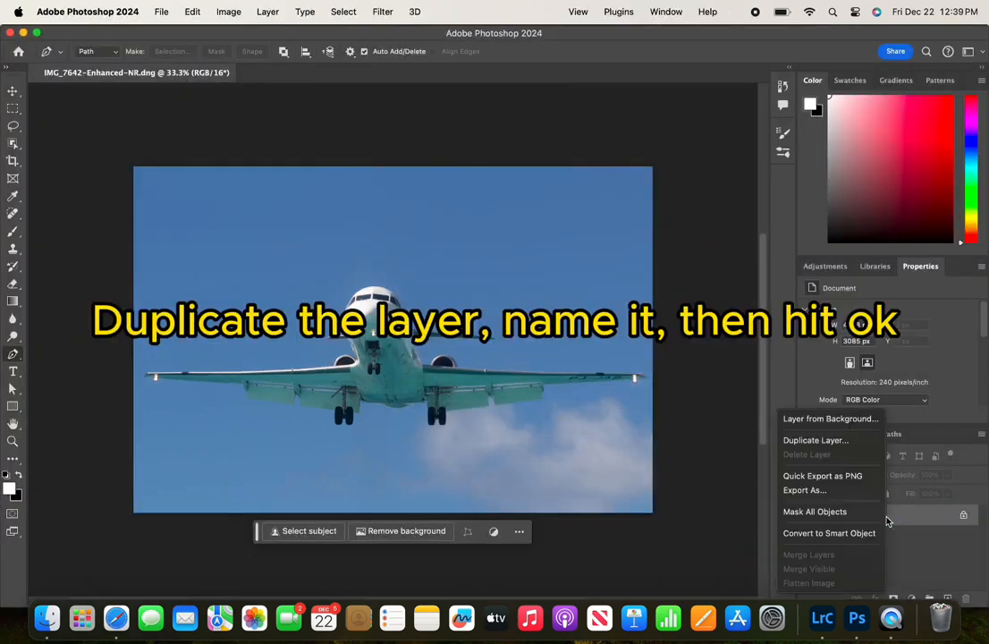
pyautogui.click(816, 440)
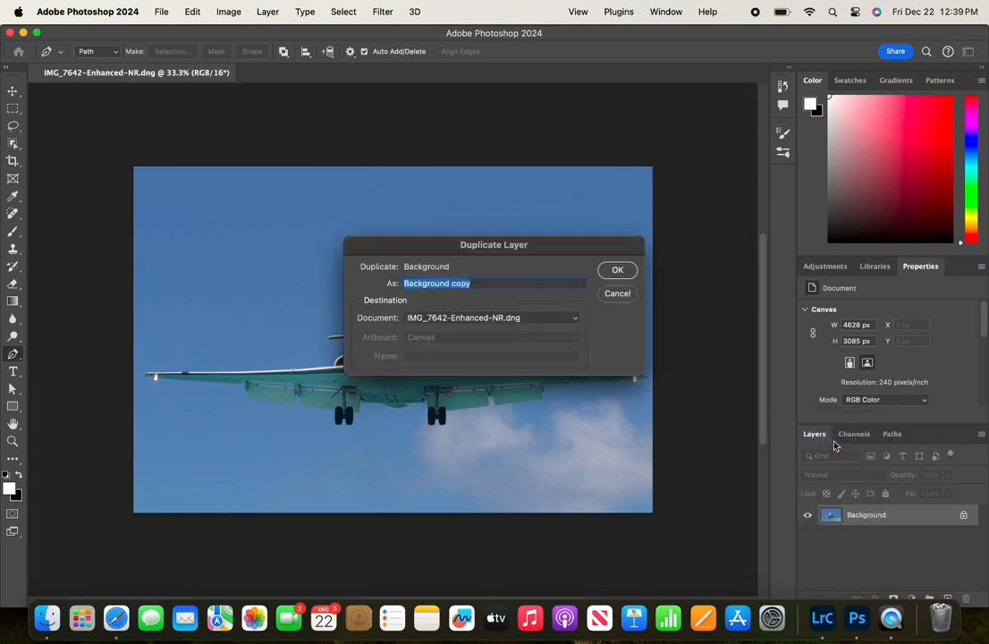
pyautogui.write('Plane edit')
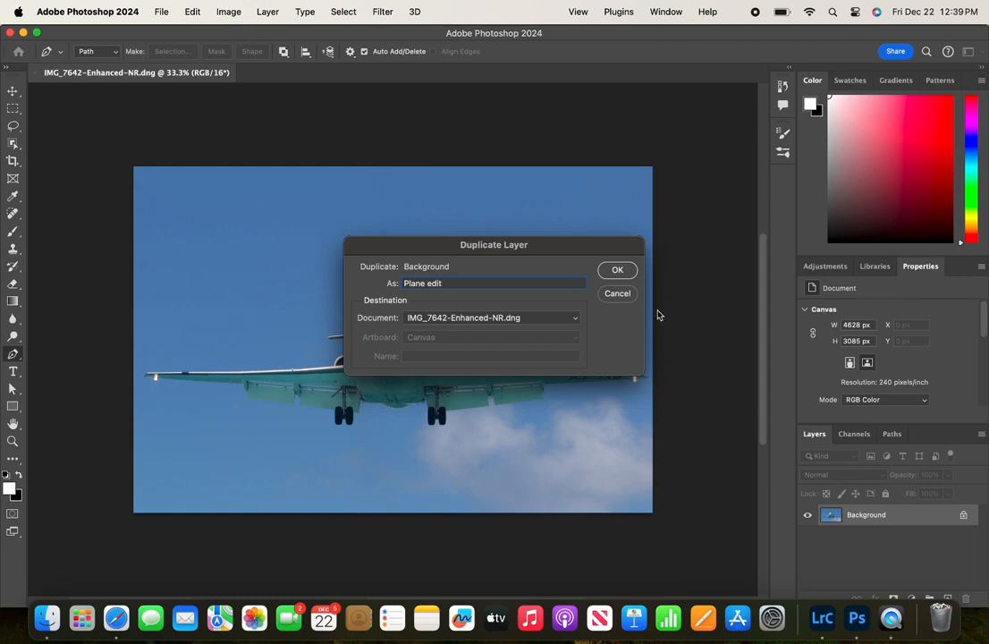
pyautogui.click(629, 277)
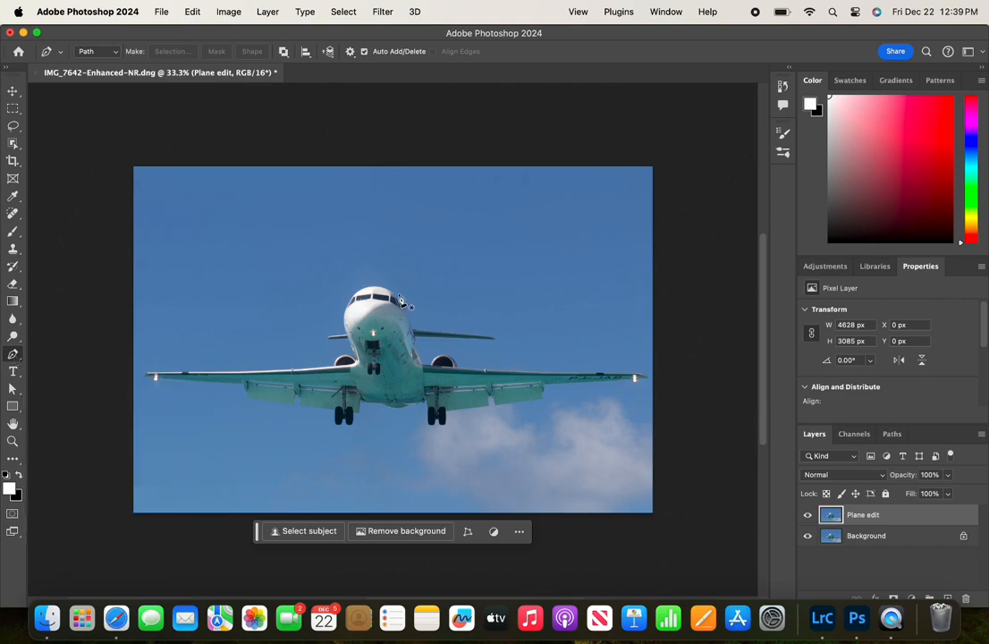
# Step: Trace the airplane's edge with the Pen tool along the right-hand wing, its flaps and the right-hand main landing gear
pyautogui.press('z')
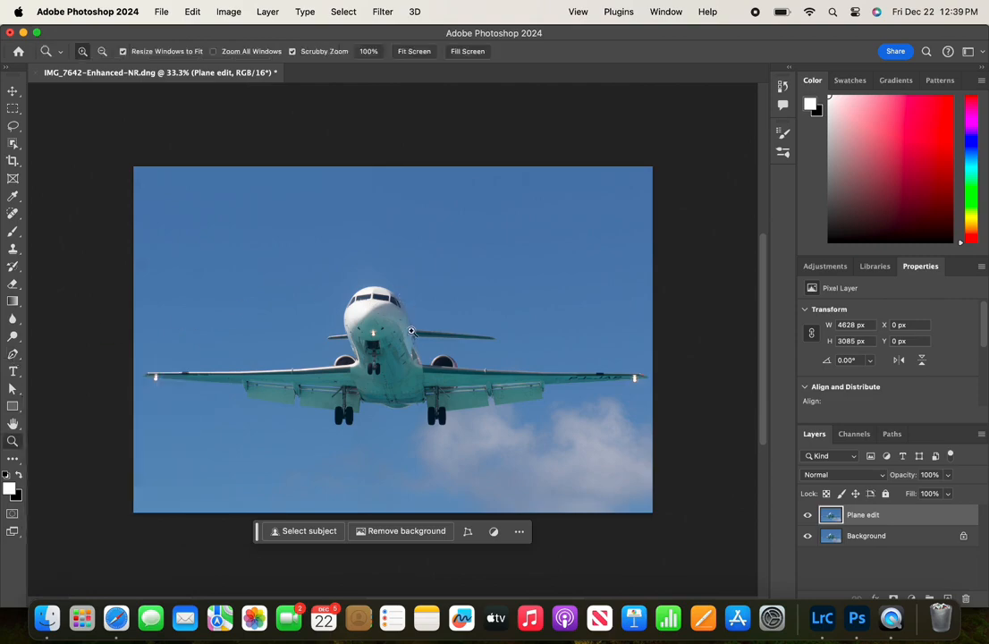
pyautogui.moveTo(408, 328); pyautogui.dragTo(512, 331)
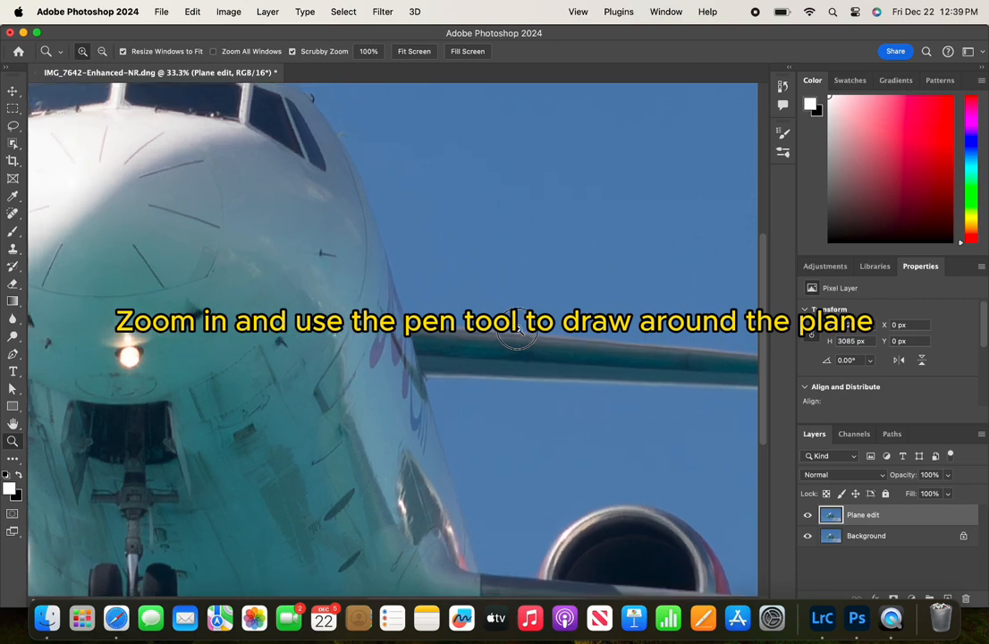
pyautogui.press('p')
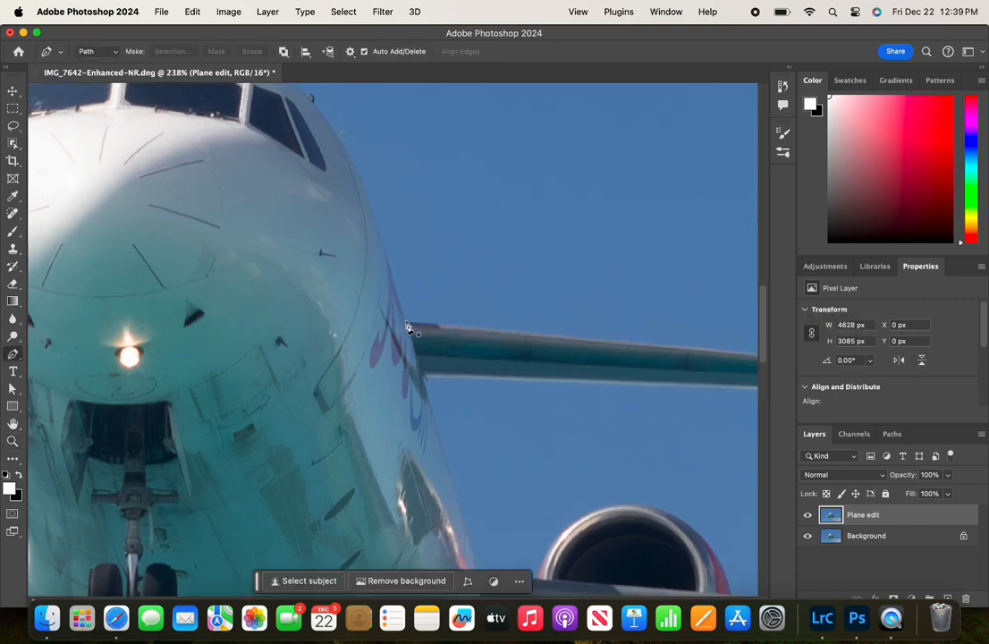
pyautogui.click(735, 400)
pyautogui.click(697, 359)
pyautogui.click(386, 460)
pyautogui.click(212, 490)
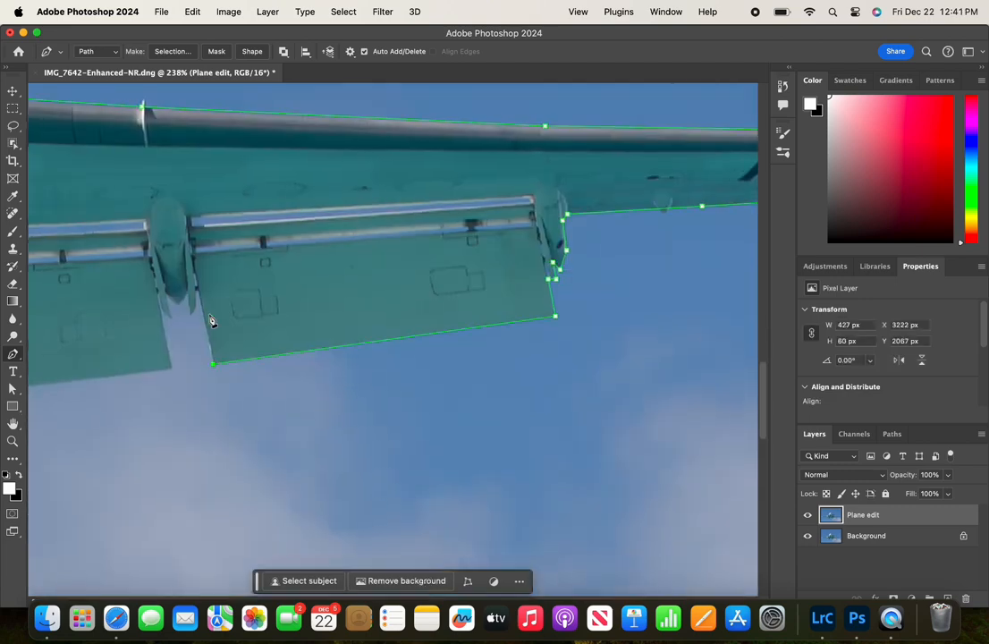
pyautogui.click(173, 284)
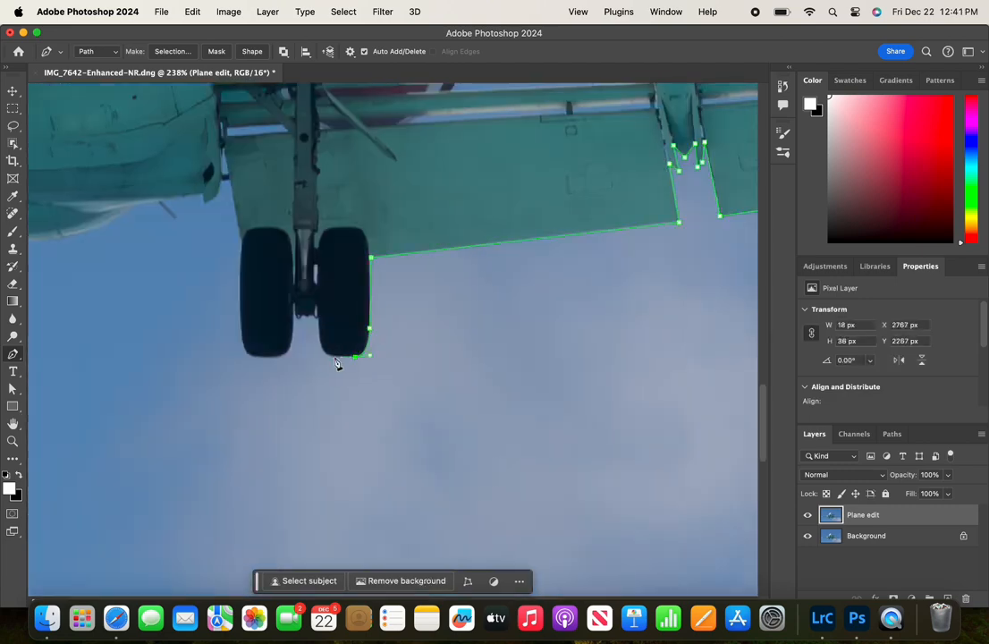
pyautogui.click(312, 390)
pyautogui.click(259, 304)
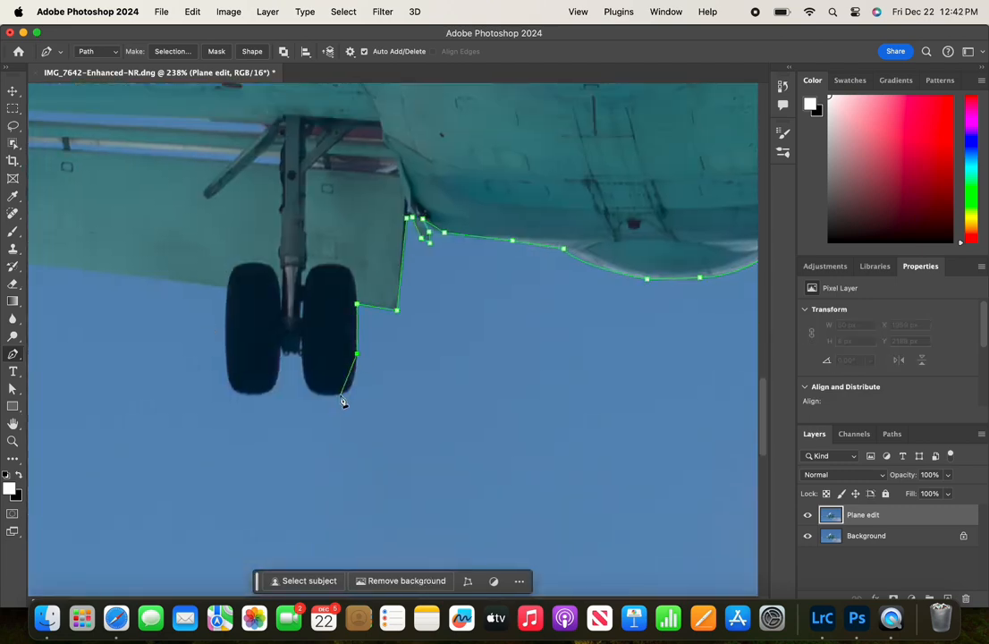
# Step: Continue the path around the left-hand main wheels and the left wing tip until it encloses the whole airplane
pyautogui.click(340, 394)
pyautogui.click(312, 393)
pyautogui.click(302, 349)
pyautogui.click(280, 354)
pyautogui.click(260, 392)
pyautogui.click(228, 382)
pyautogui.click(227, 287)
pyautogui.hscroll(-3, 134, 269)
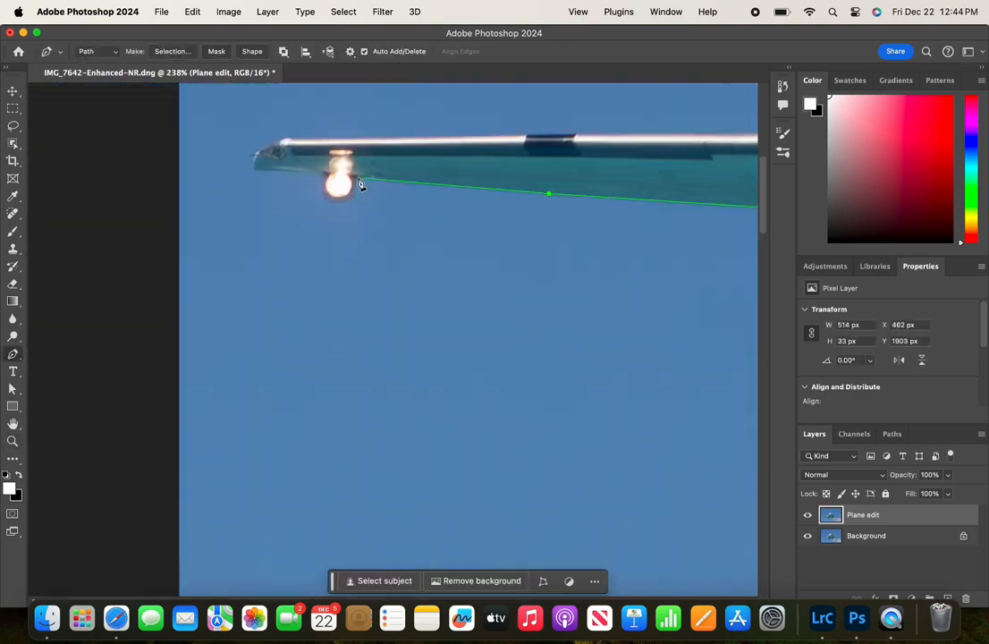
pyautogui.click(285, 142)
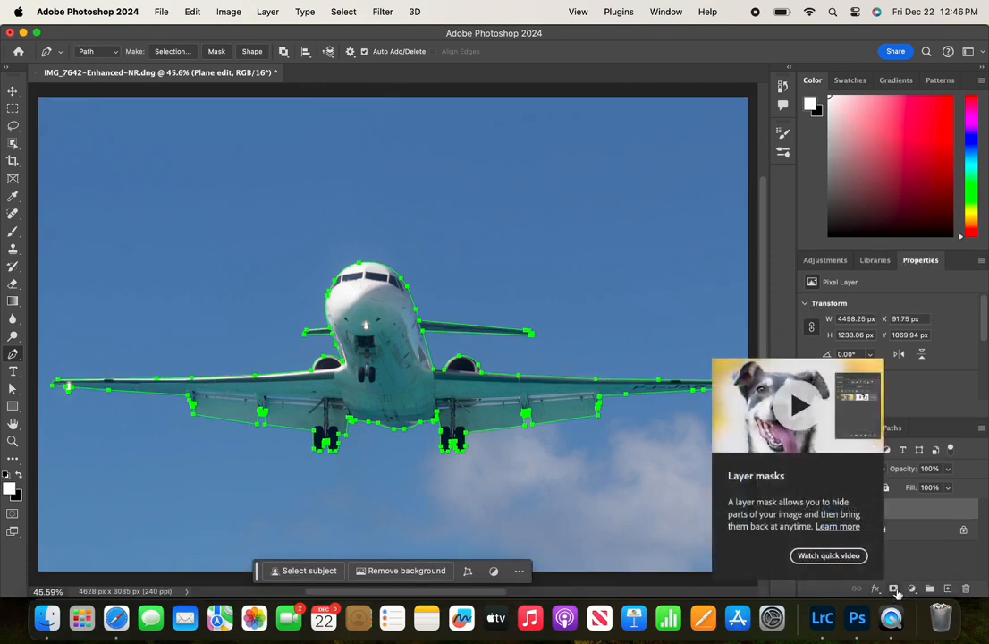
# Step: Add a black layer mask to the Plane edit layer and fill the airplane path on it with the white foreground color
pyautogui.click(895, 590)
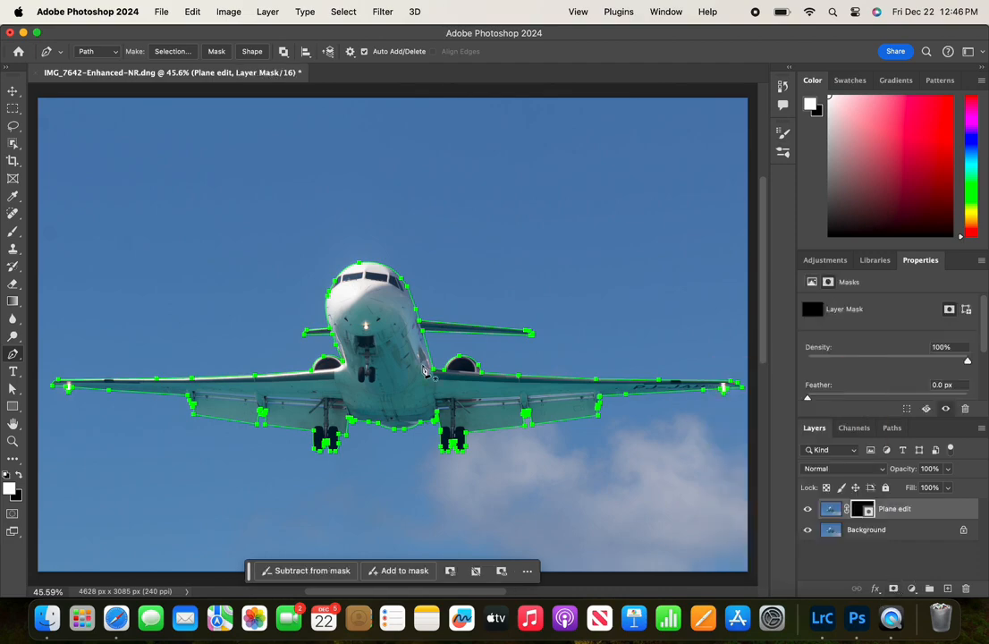
pyautogui.rightClick(374, 347)
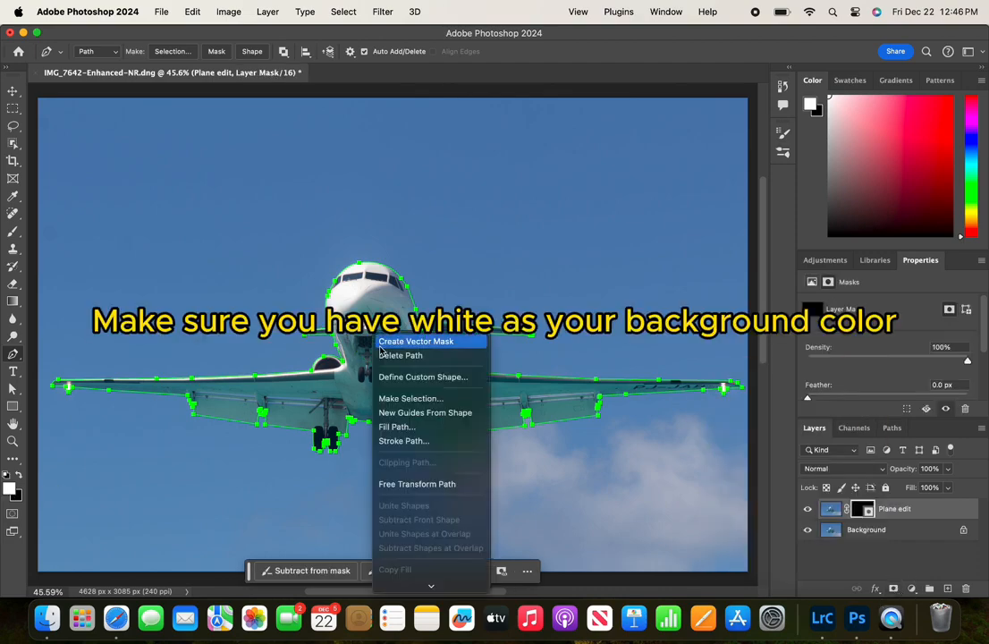
pyautogui.click(399, 427)
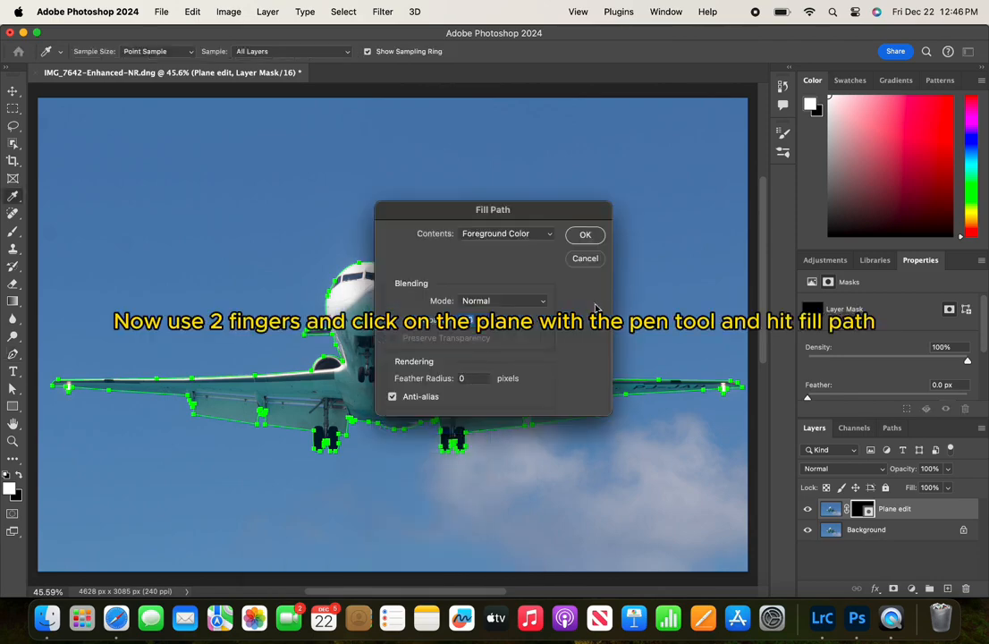
pyautogui.click(587, 236)
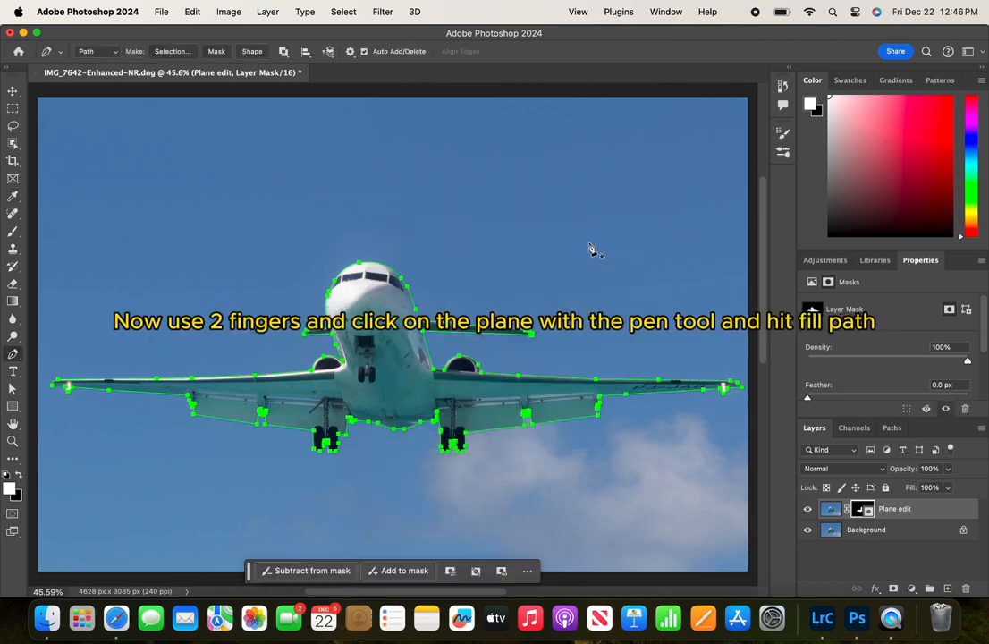
# Step: Start the Camera Raw Filter on the Plane edit image and set Exposure to +0.60, Contrast to +54 and Shadows to +75
pyautogui.click(831, 510)
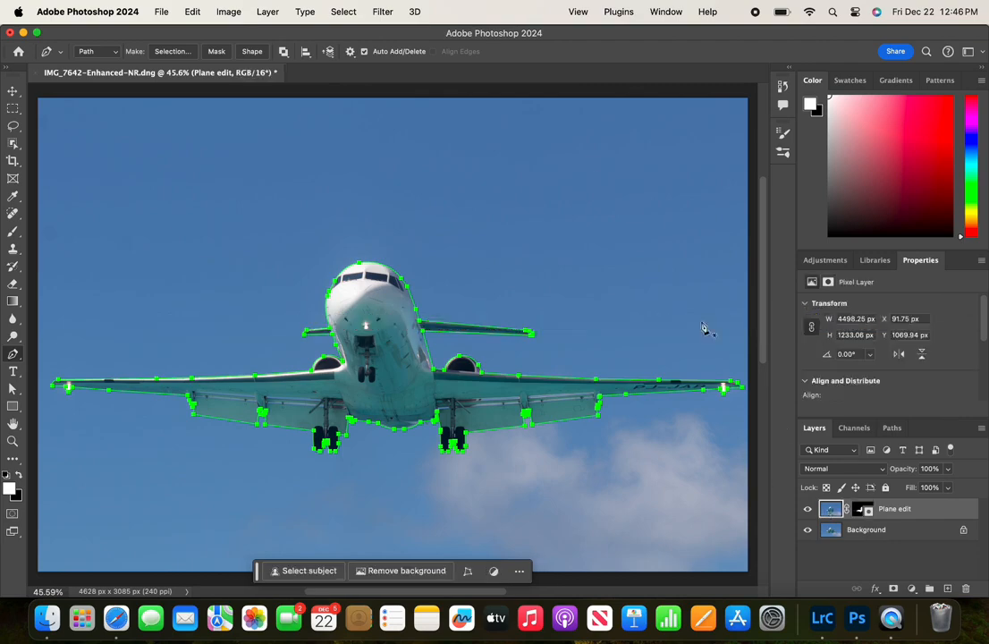
pyautogui.click(382, 11)
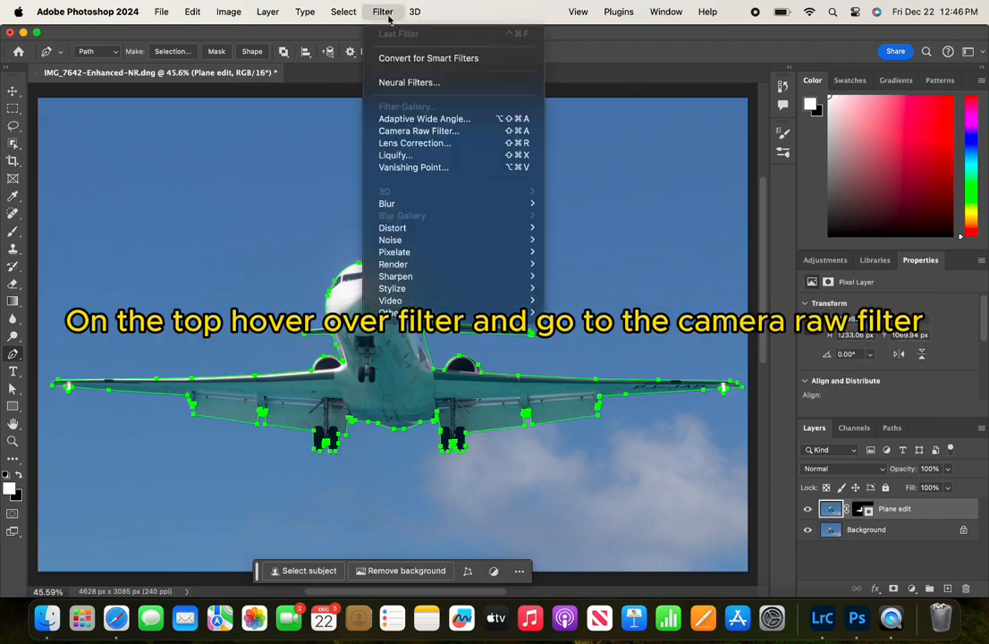
pyautogui.click(429, 132)
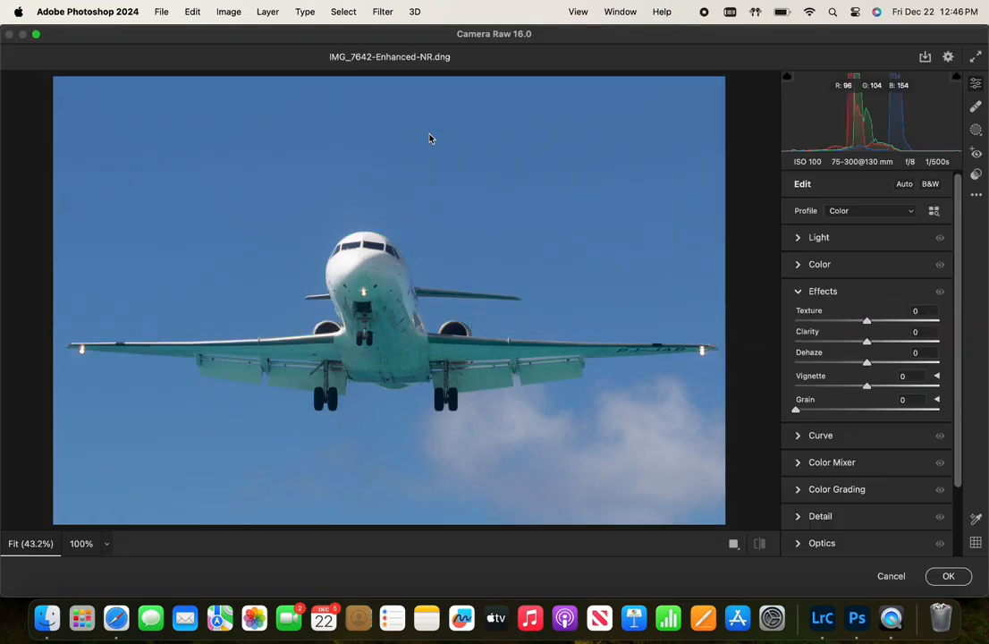
pyautogui.click(848, 241)
pyautogui.moveTo(931, 262); pyautogui.dragTo(941, 262)
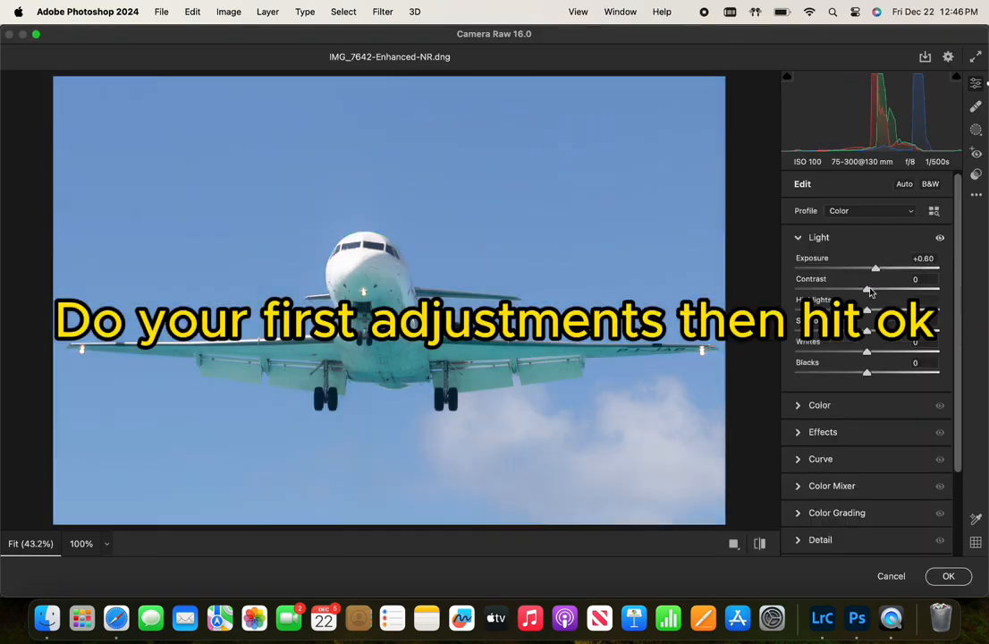
pyautogui.moveTo(866, 289); pyautogui.dragTo(906, 289)
pyautogui.moveTo(867, 331); pyautogui.dragTo(913, 343)
# Step: Set Texture to +84, Clarity to +63 and Dehaze to +3 in the Effects settings
pyautogui.click(845, 407)
pyautogui.click(845, 408)
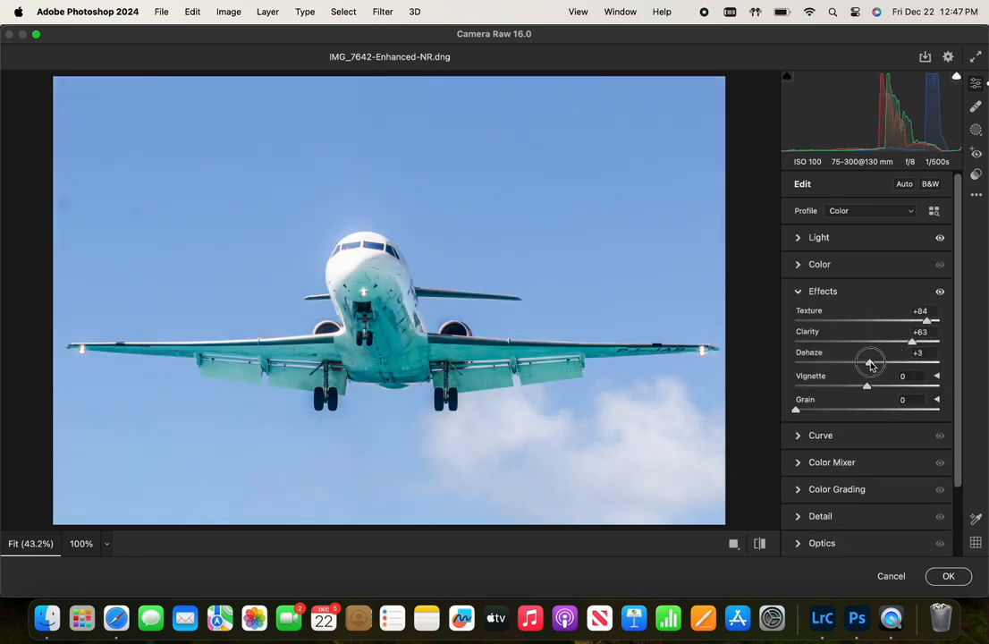
# Step: Desaturate the airplane's green belly by sampling it in the Color Mixer, lowering Aquas to -42 and Blues to -57
pyautogui.click(820, 264)
pyautogui.click(820, 264)
pyautogui.click(832, 342)
pyautogui.click(935, 285)
pyautogui.moveTo(393, 269); pyautogui.dragTo(394, 399)
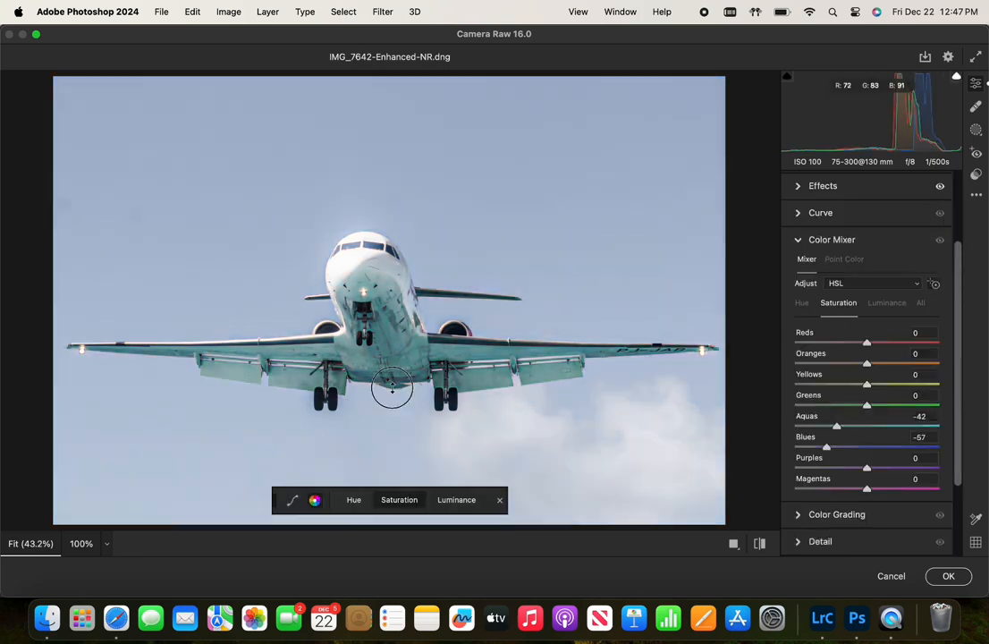
# Step: Slightly boost the color intensity in the Color settings and fine-tune the Light settings to Exposure +0.55 and Blacks -11
pyautogui.scroll(5, 821, 185)
pyautogui.click(820, 264)
pyautogui.moveTo(867, 359); pyautogui.dragTo(882, 380)
pyautogui.click(819, 237)
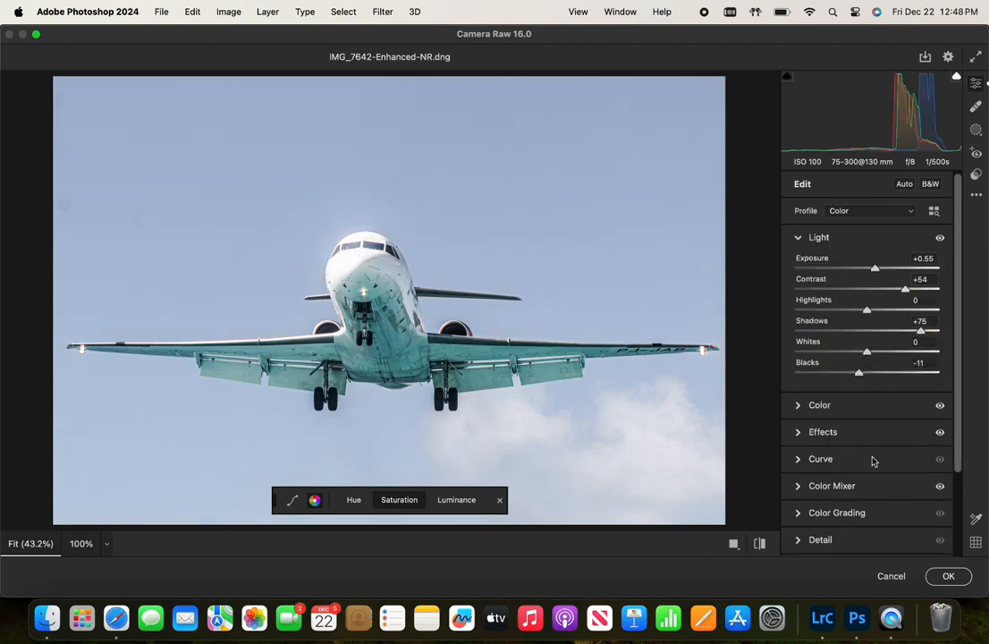
# Step: Apply the Camera Raw adjustments to the Plane edit image and deselect the airplane's Work Path
pyautogui.click(821, 538)
pyautogui.click(949, 577)
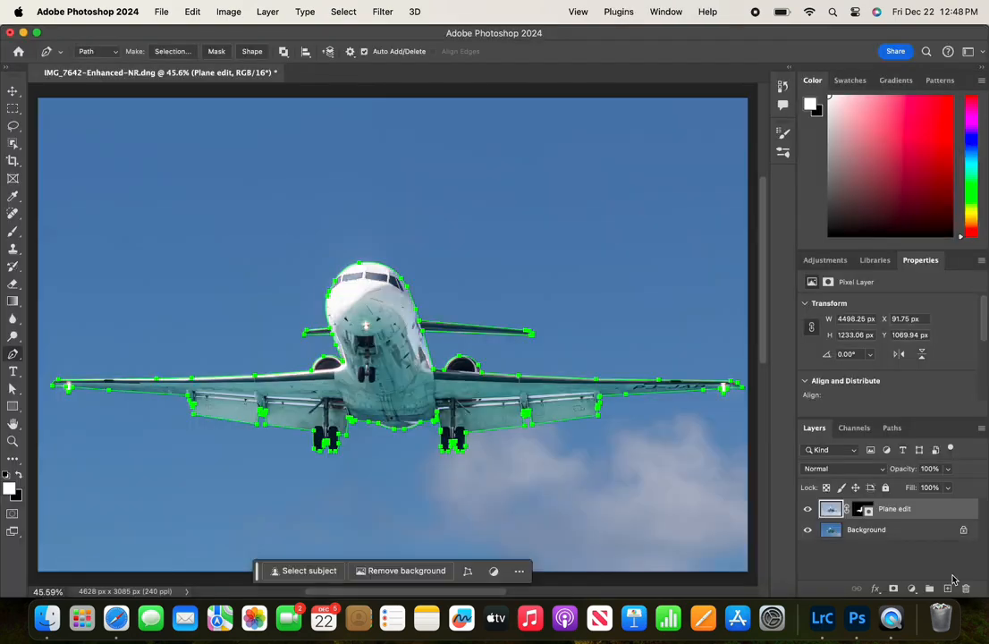
pyautogui.click(891, 428)
pyautogui.click(875, 498)
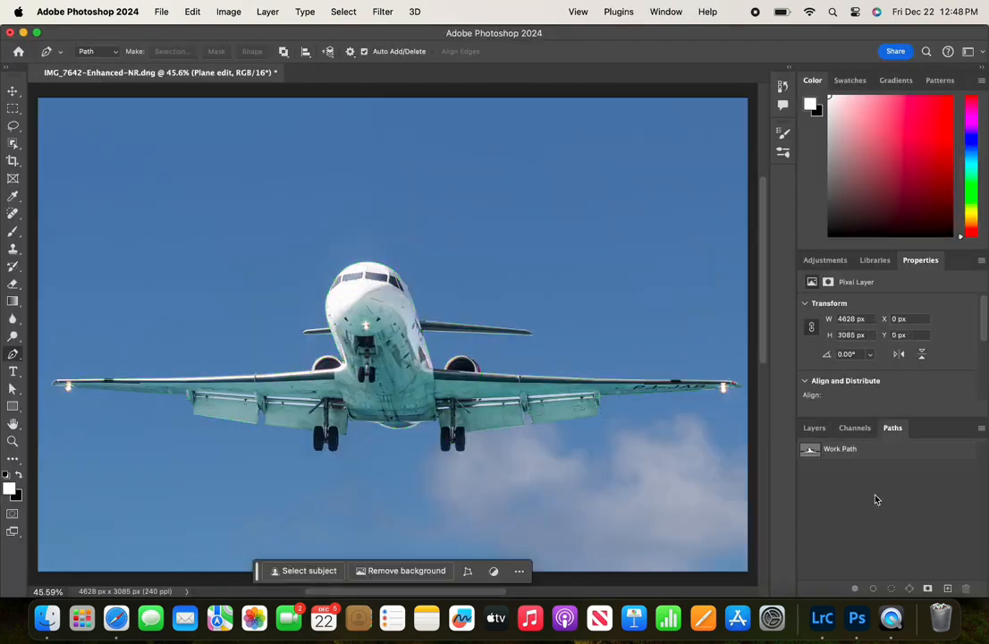
pyautogui.click(814, 428)
# Step: Adjust the Reds of the Plane edit image with a Hue/Saturation adjustment
pyautogui.click(229, 10)
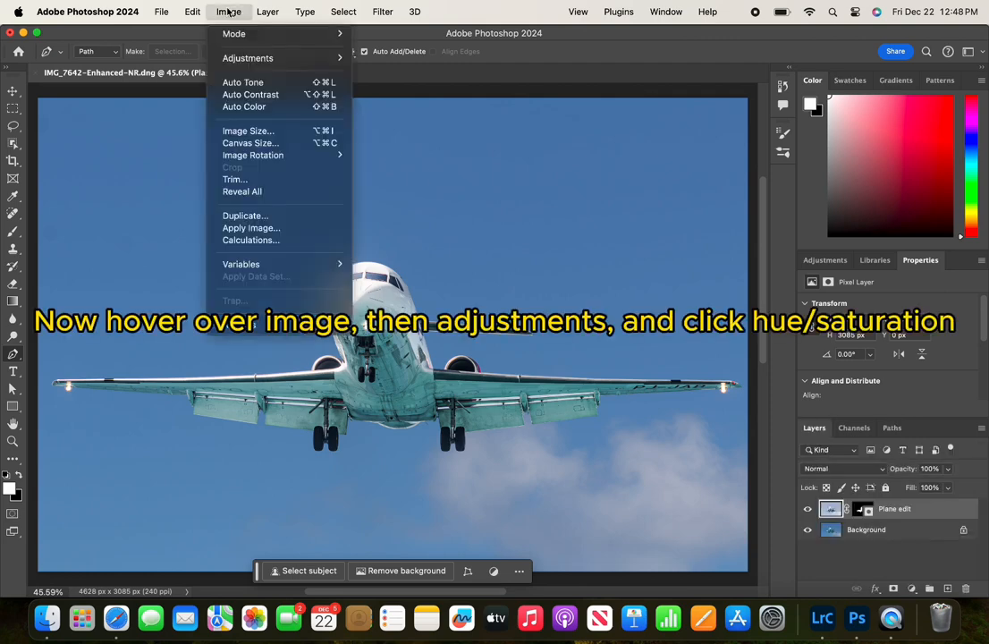
pyautogui.moveTo(270, 58)
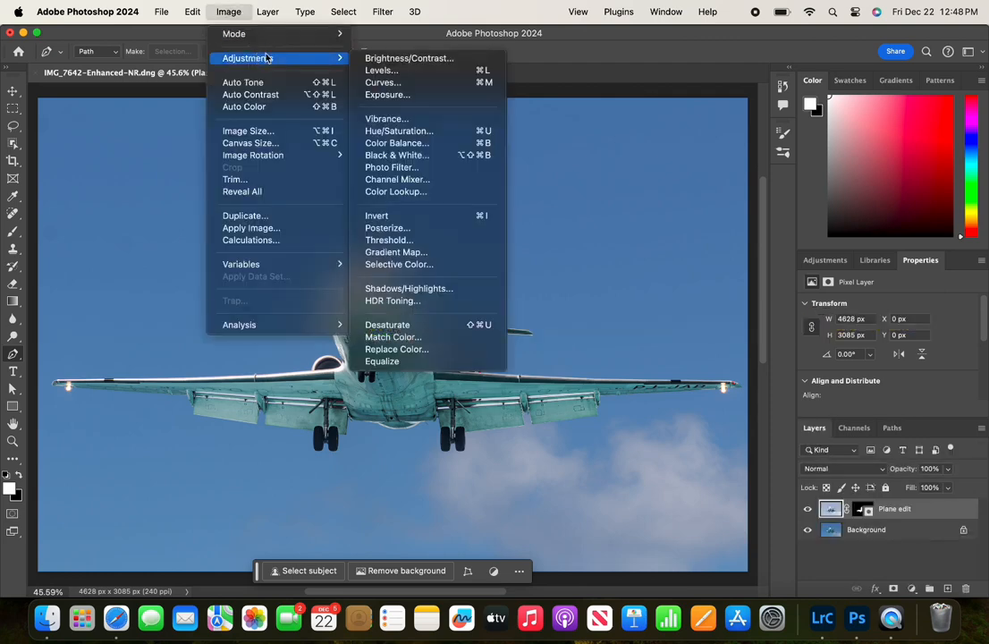
pyautogui.click(407, 132)
pyautogui.click(501, 402)
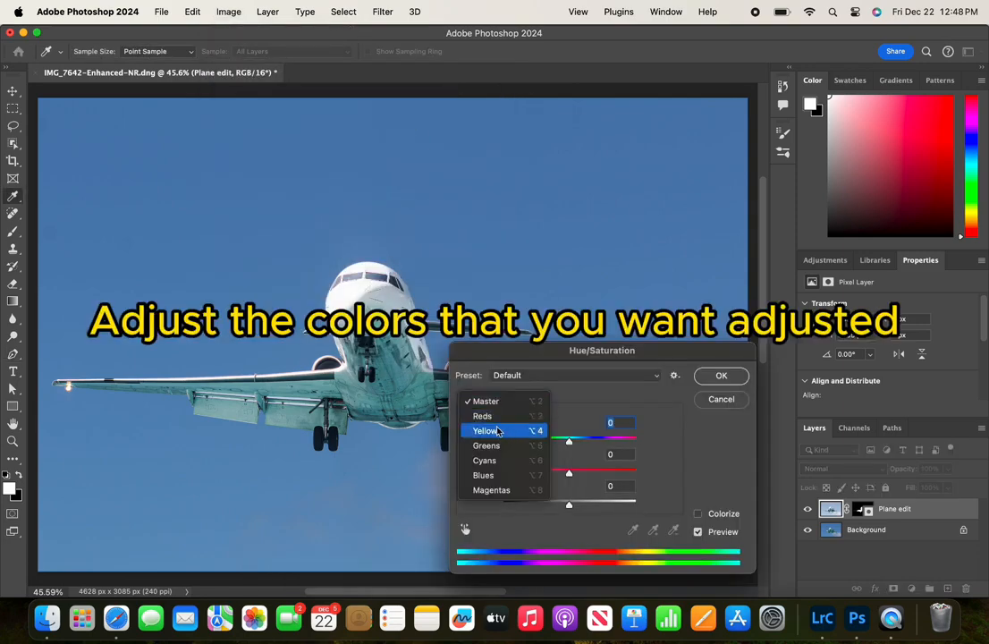
pyautogui.click(482, 416)
pyautogui.moveTo(656, 349); pyautogui.dragTo(527, 407)
pyautogui.moveTo(441, 527); pyautogui.dragTo(466, 533)
pyautogui.click(592, 433)
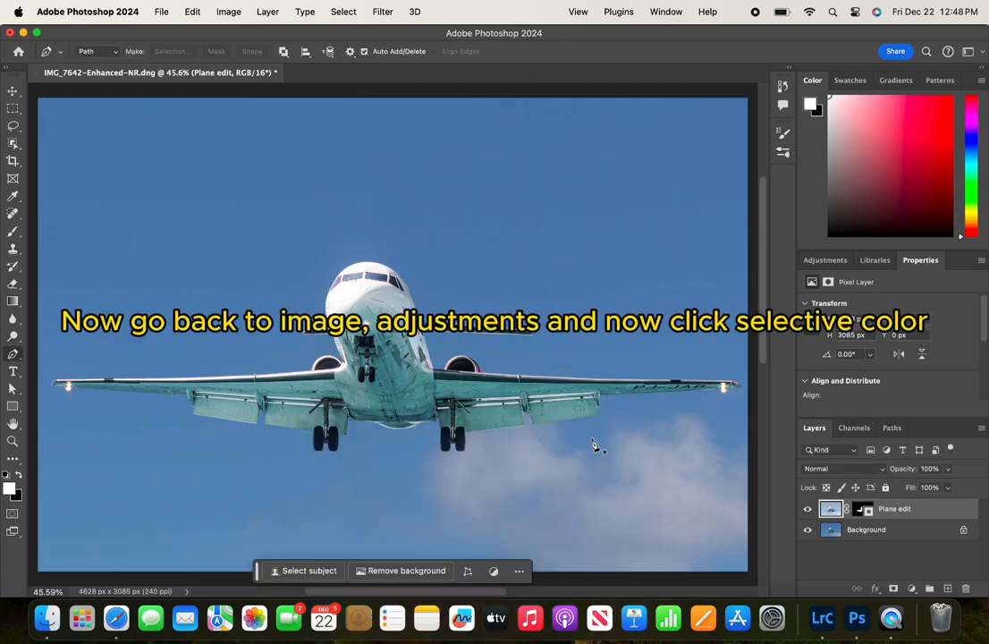
# Step: Tweak the airplane's colors with Selective Color, using Cyan -34% for the Reds and adjusting a further color range
pyautogui.click(228, 12)
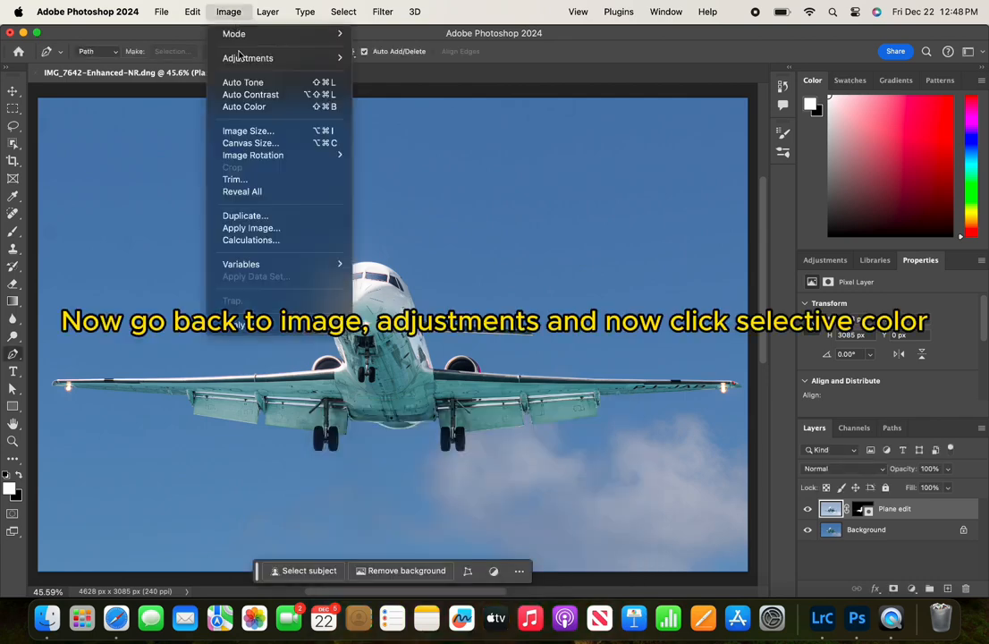
pyautogui.moveTo(300, 58)
pyautogui.click(434, 268)
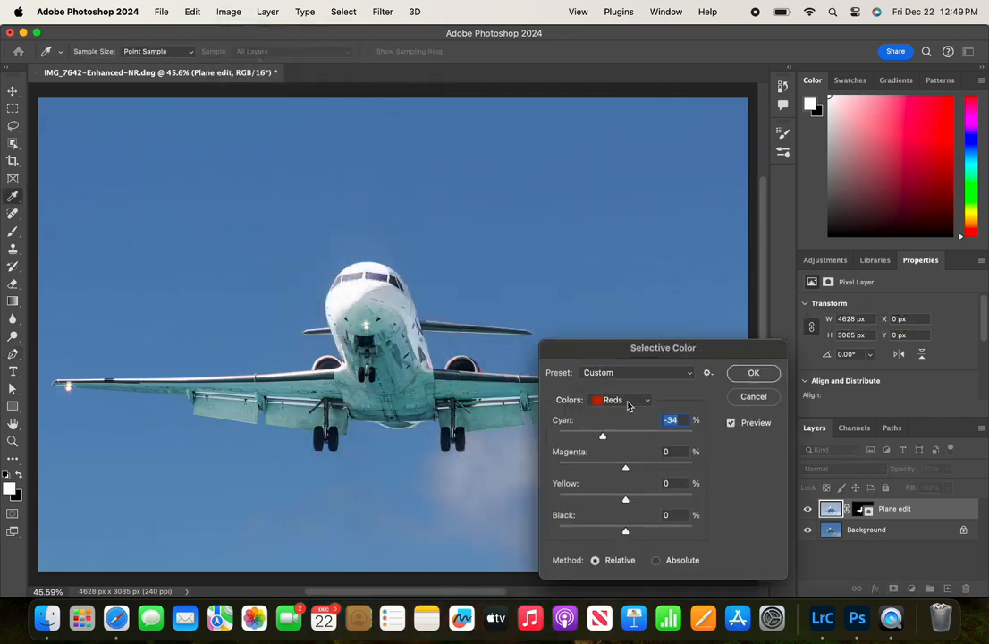
pyautogui.click(622, 400)
pyautogui.click(622, 472)
pyautogui.moveTo(625, 531)
pyautogui.mouseDown()
pyautogui.moveTo(603, 531)
pyautogui.moveTo(621, 531)
pyautogui.mouseUp()
pyautogui.click(617, 399)
pyautogui.click(616, 408)
pyautogui.click(752, 375)
pyautogui.press('p')
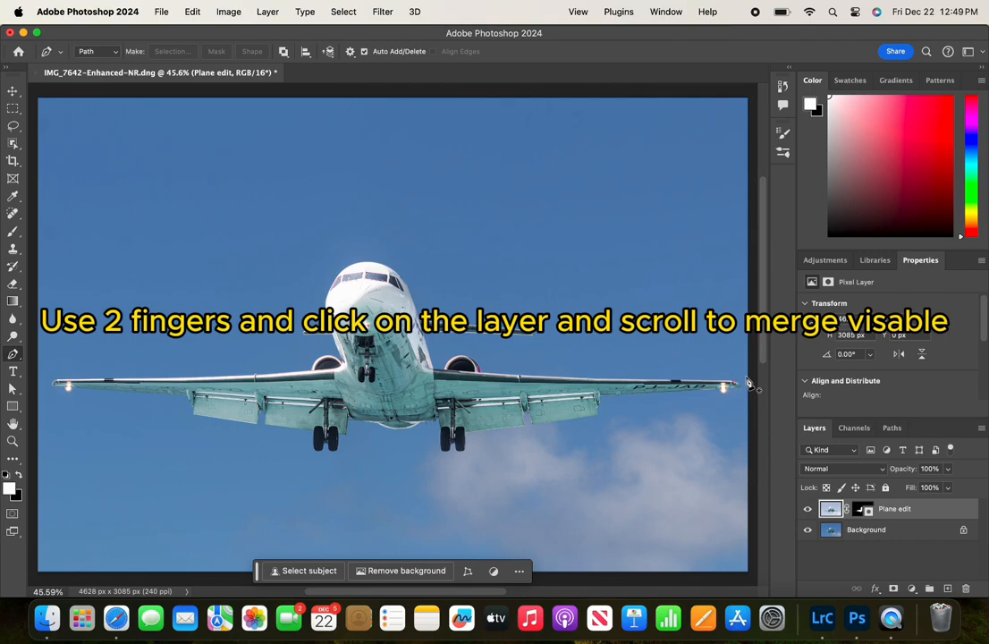
# Step: Merge all visible layers into a new layer above Plane edit and name it Sky
pyautogui.rightClick(903, 509)
pyautogui.scroll(-5, 841, 455)
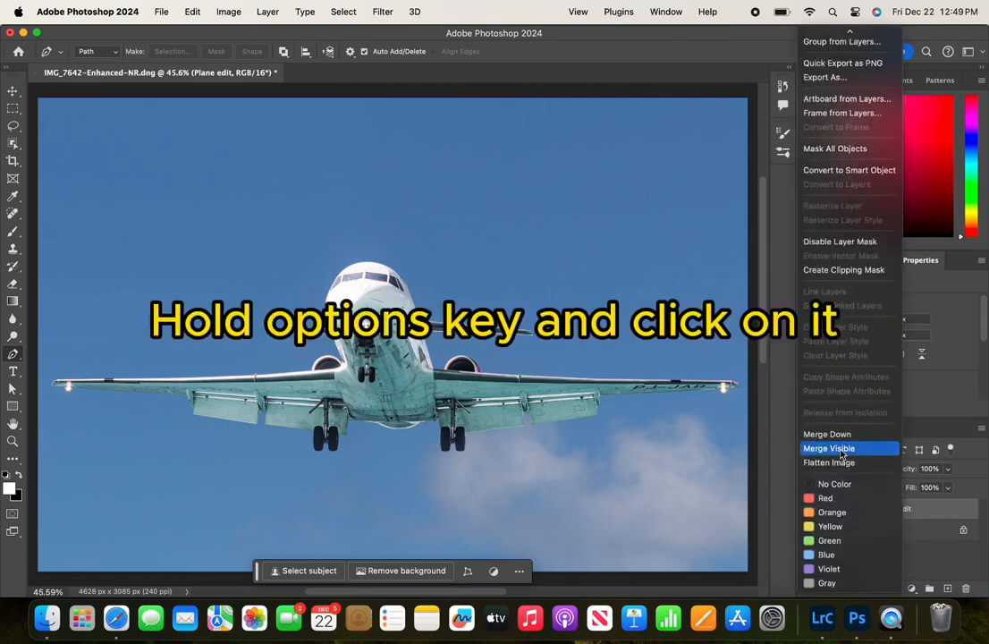
pyautogui.keyDown('alt'); pyautogui.click(839, 452); pyautogui.keyUp('alt')
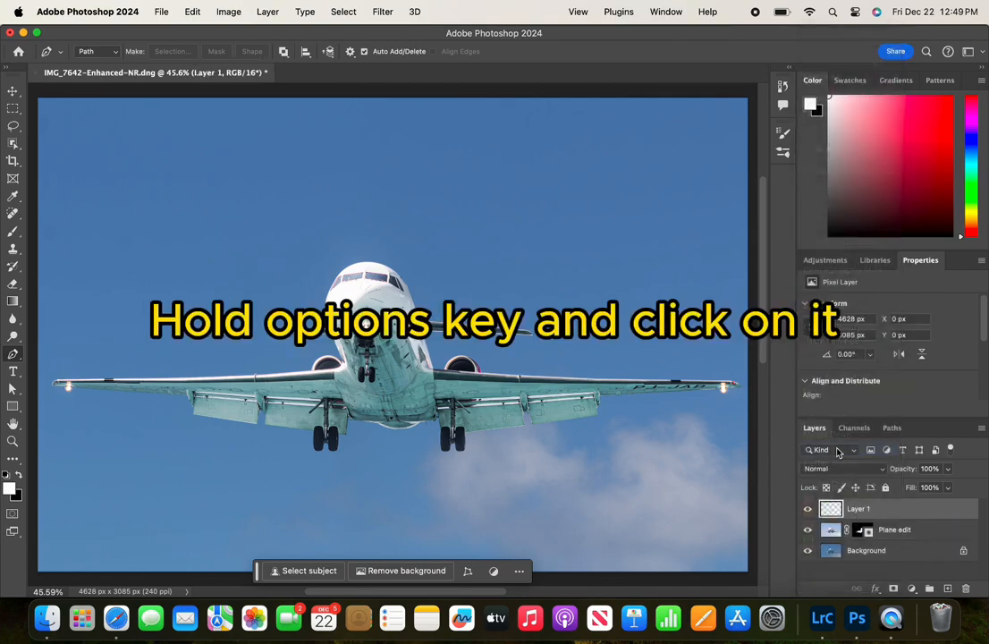
pyautogui.doubleClick(854, 509)
pyautogui.write('Sky')
pyautogui.press('Return')
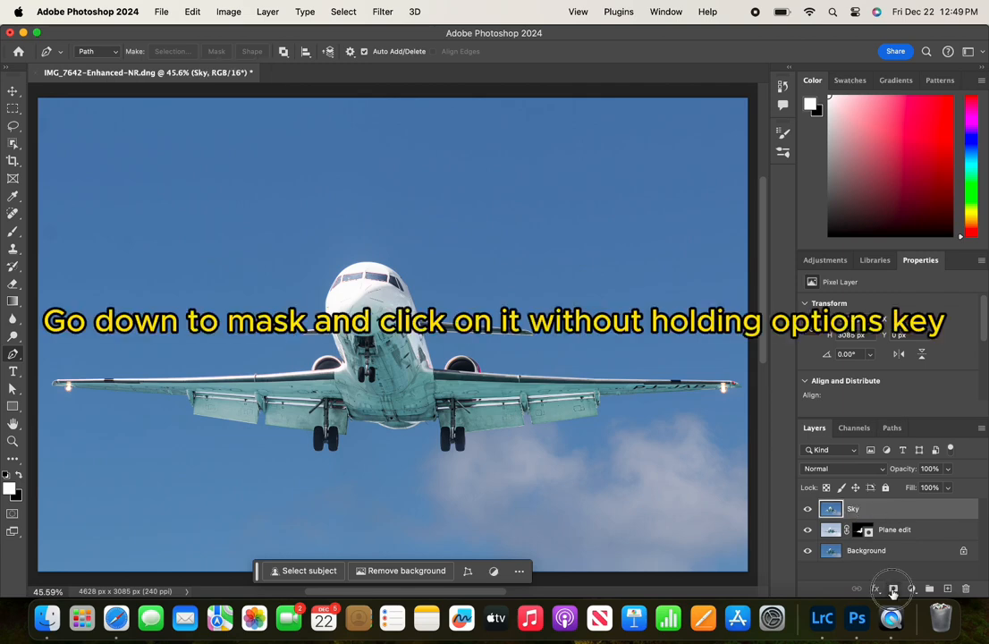
# Step: Add a white layer mask to the Sky layer and fill the airplane's Work Path with black on it
pyautogui.click(893, 588)
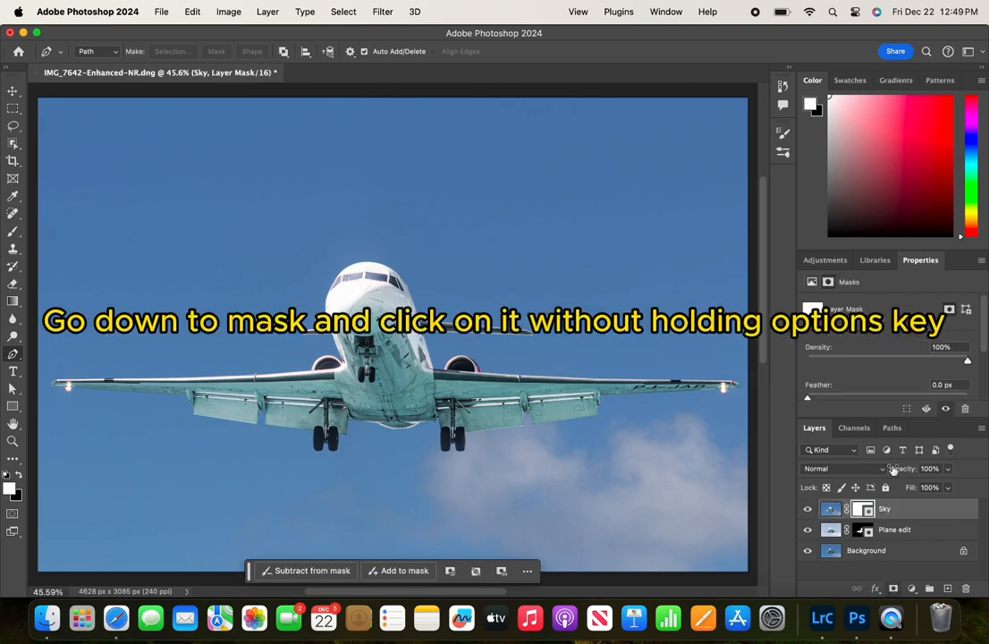
pyautogui.click(18, 475)
pyautogui.click(893, 427)
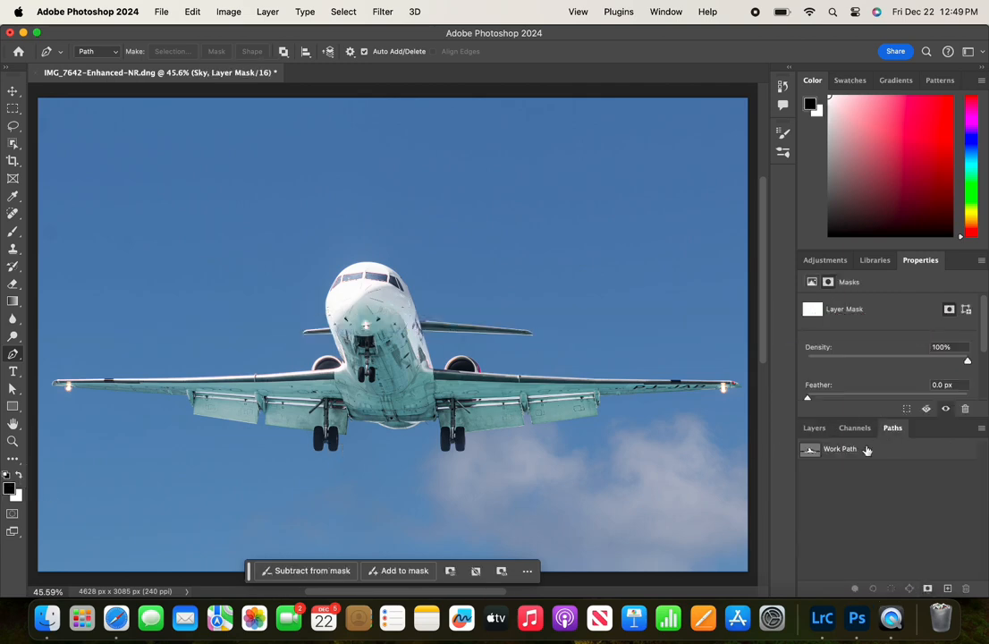
pyautogui.click(864, 449)
pyautogui.rightClick(402, 334)
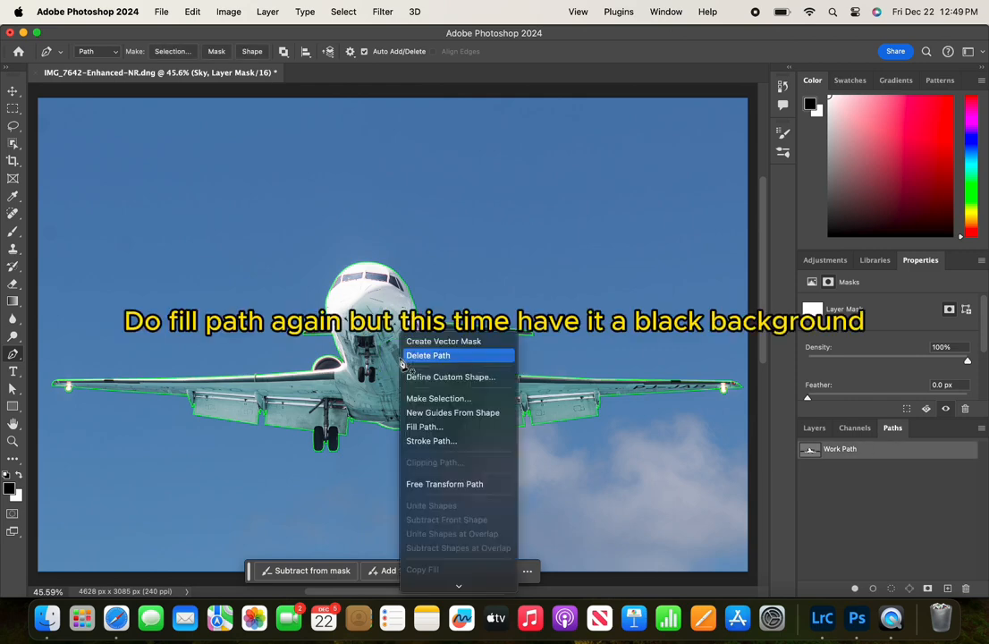
pyautogui.click(421, 428)
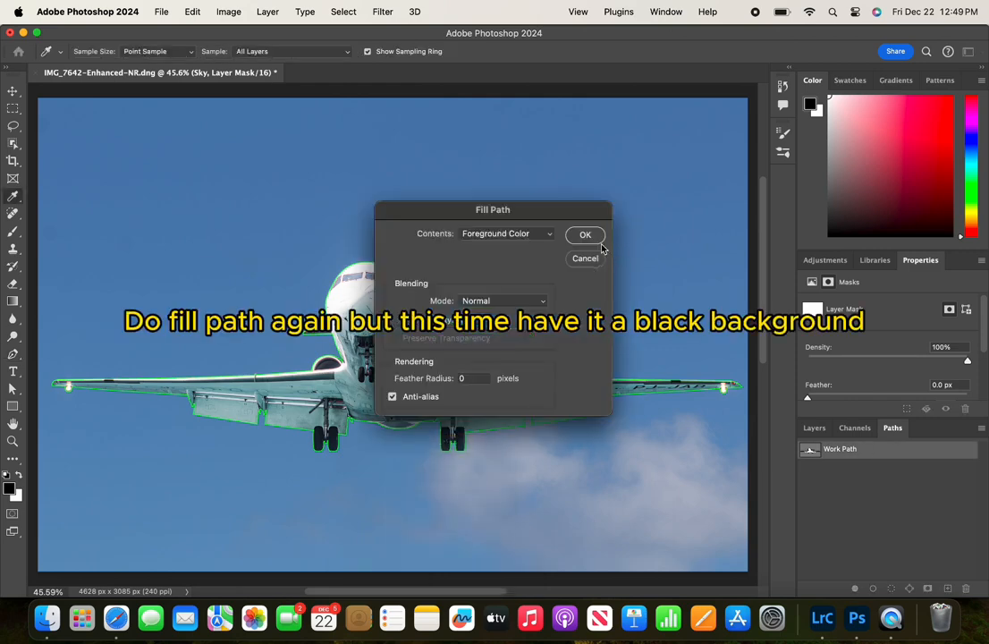
pyautogui.click(596, 237)
pyautogui.click(814, 427)
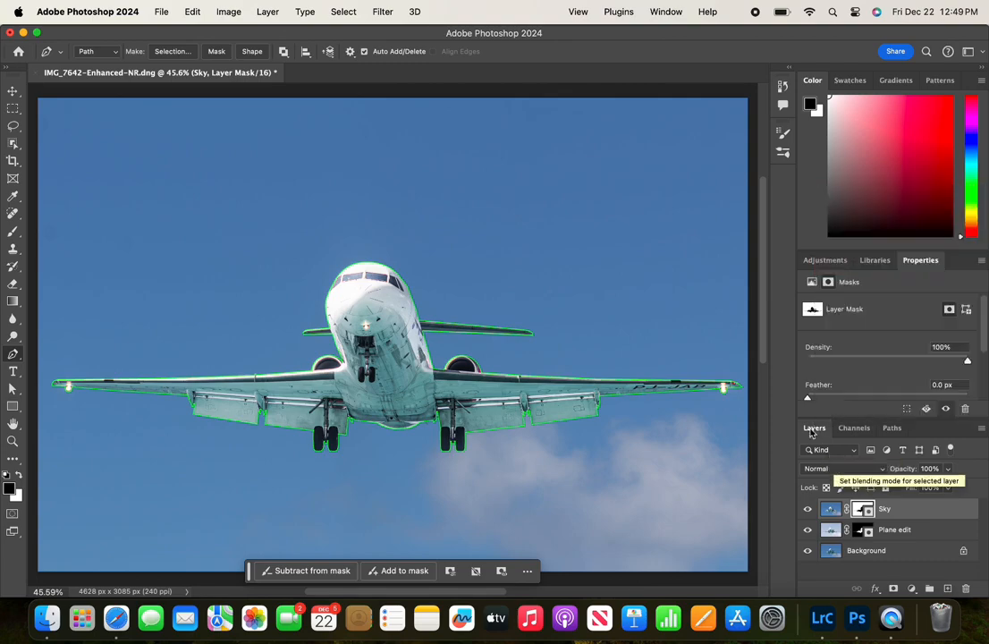
# Step: Start the Camera Raw Filter on the Sky layer's image, set Exposure to +0.45 and increase Contrast
pyautogui.press('super+2')
pyautogui.click(383, 11)
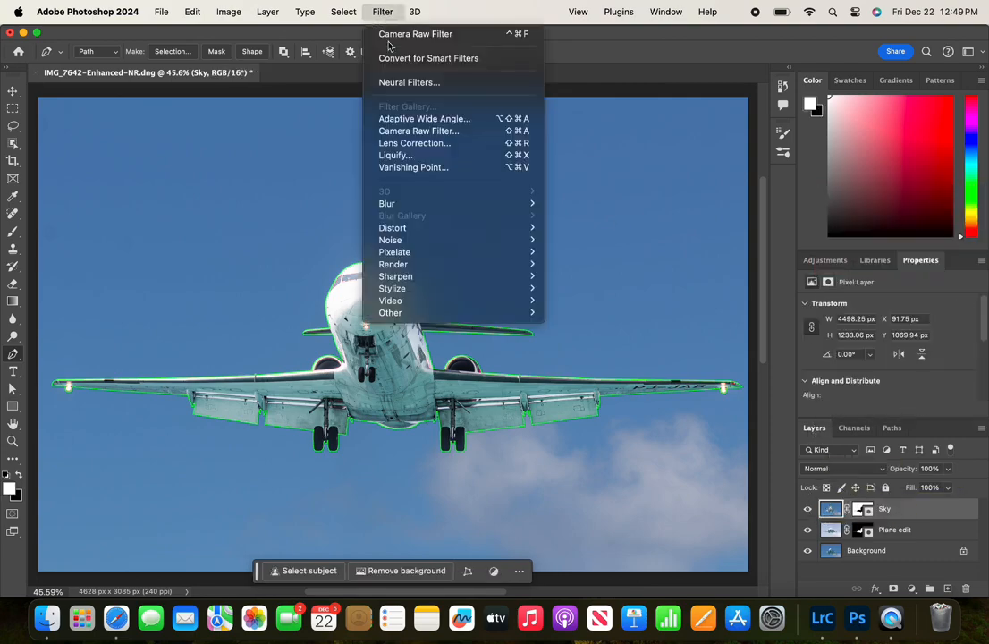
pyautogui.click(407, 131)
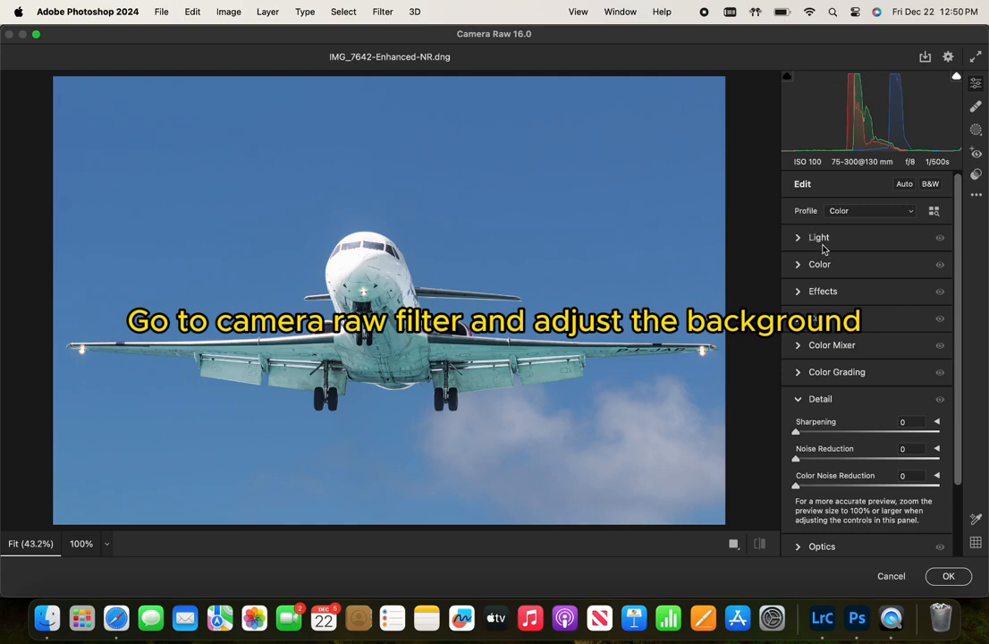
pyautogui.click(820, 240)
pyautogui.click(918, 260)
pyautogui.write('0.45')
pyautogui.press('Return')
pyautogui.moveTo(868, 289); pyautogui.dragTo(894, 289)
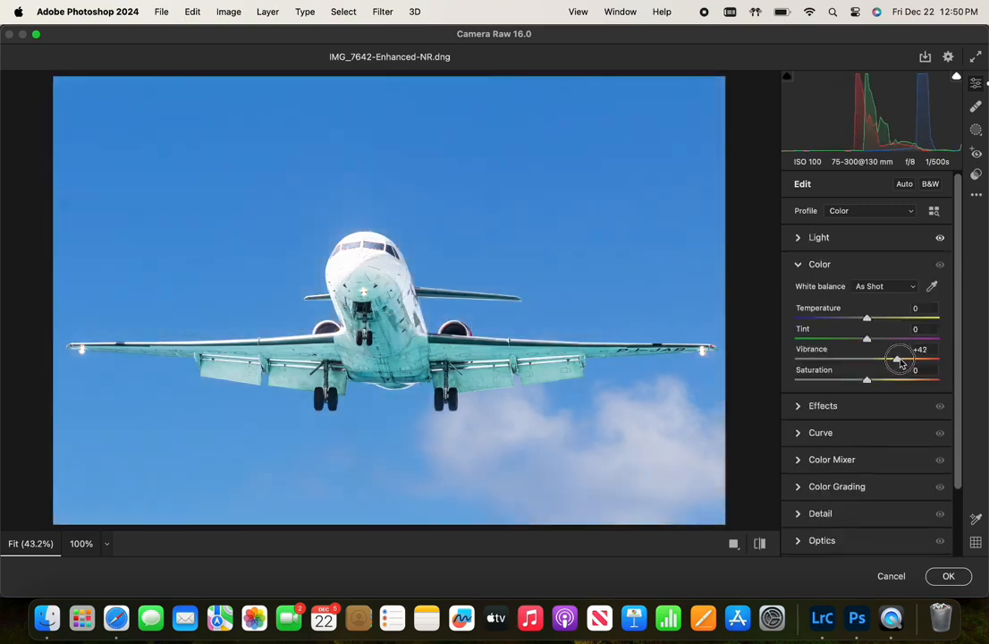
# Step: Raise Vibrance to +42, increase Saturation slightly and check the sky for spots with Visualize Spots
pyautogui.moveTo(899, 379); pyautogui.dragTo(875, 380)
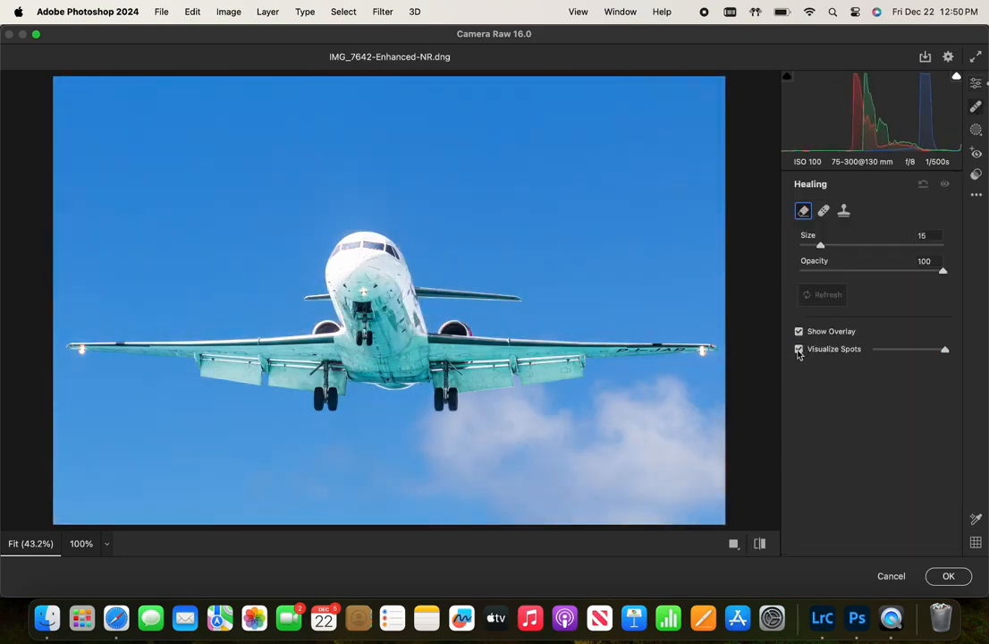
pyautogui.click(799, 350)
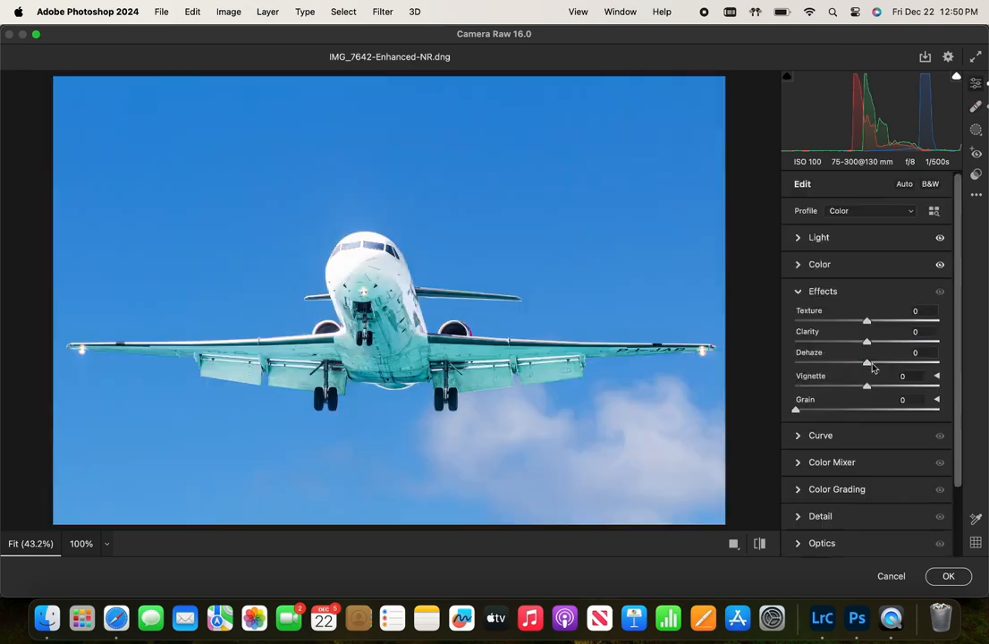
# Step: Set Clarity to +5 and Dehaze to +11, add a dark vignette, and apply the filter to the Sky layer
pyautogui.moveTo(866, 342); pyautogui.dragTo(874, 347)
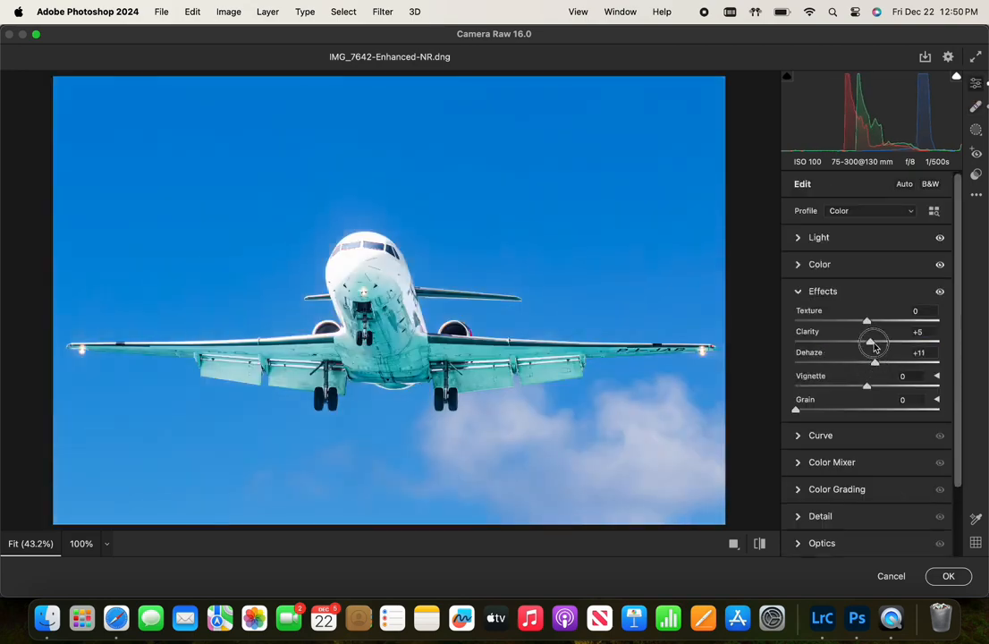
pyautogui.moveTo(867, 385); pyautogui.dragTo(845, 385)
pyautogui.click(949, 576)
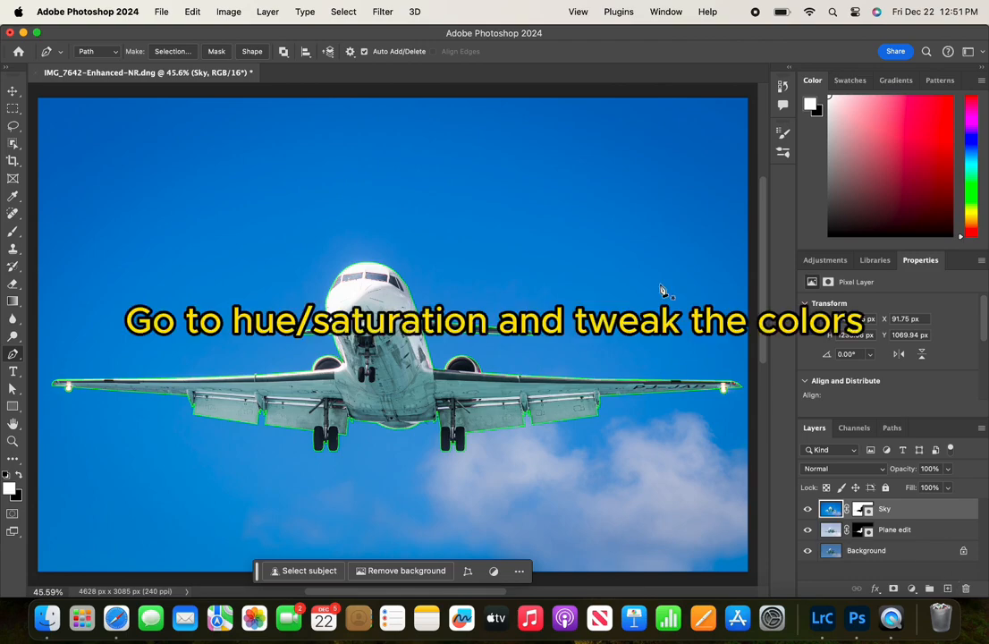
# Step: Tweak the Blues of the Sky layer with a Hue/Saturation adjustment
pyautogui.click(230, 11)
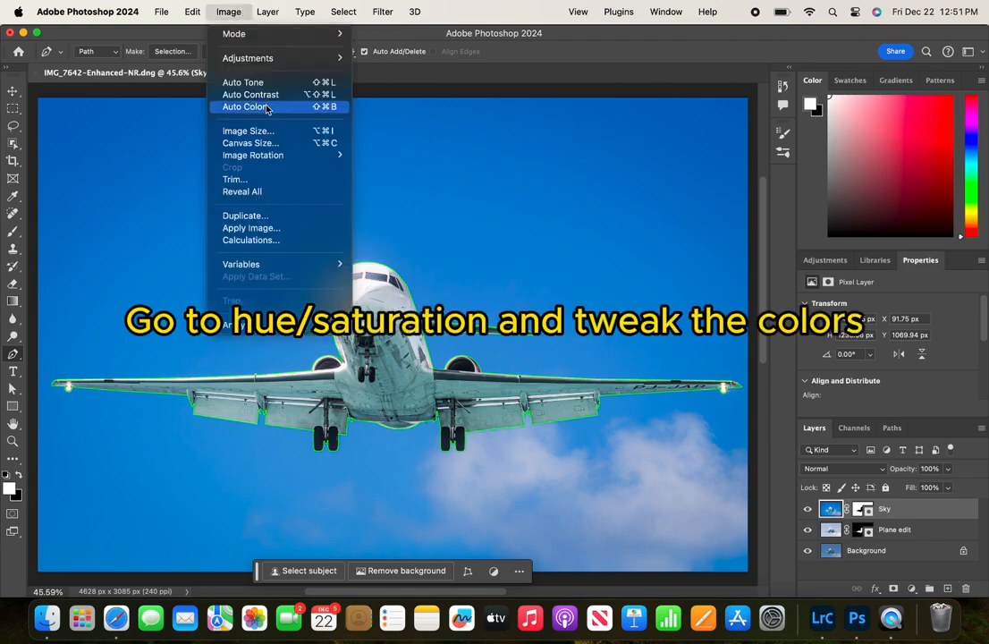
pyautogui.moveTo(286, 59)
pyautogui.click(400, 131)
pyautogui.click(397, 185)
pyautogui.click(365, 258)
pyautogui.moveTo(447, 247); pyautogui.dragTo(405, 222)
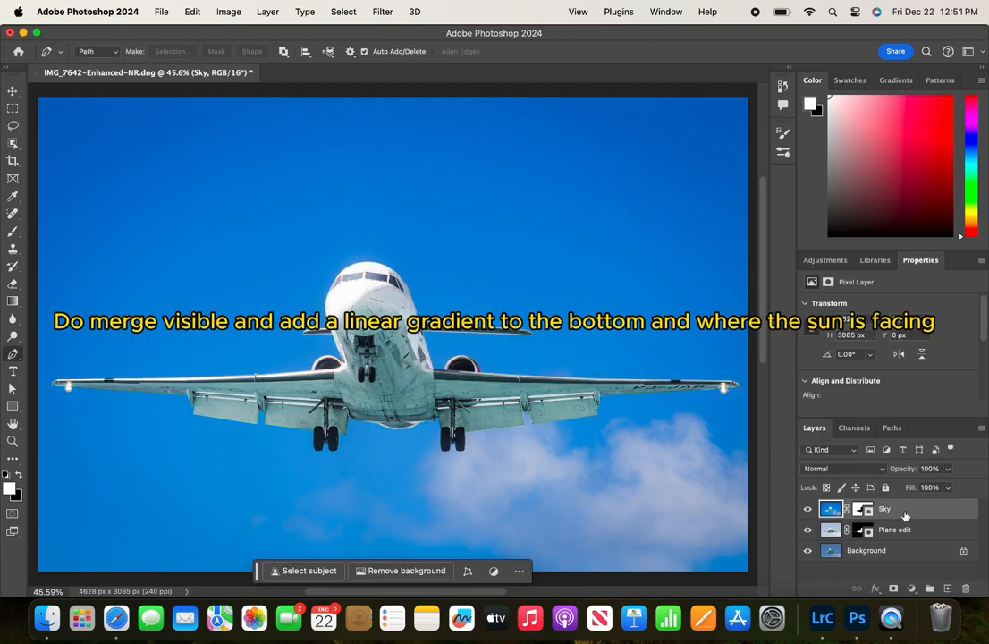
# Step: Merge all visible layers into a new layer above Sky and name it Final touches
pyautogui.rightClick(906, 516)
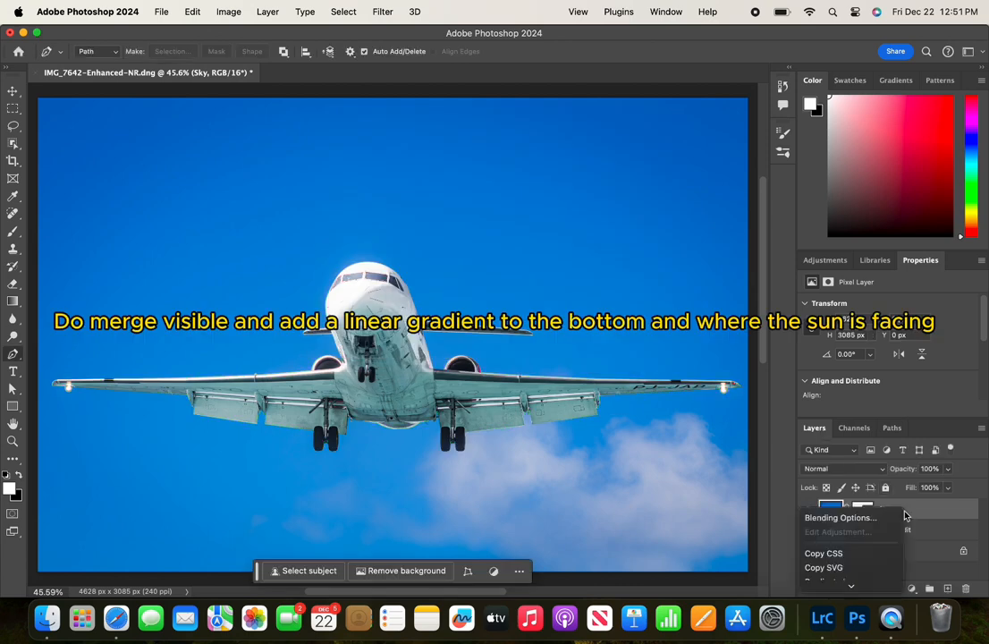
pyautogui.scroll(-3, 895, 573)
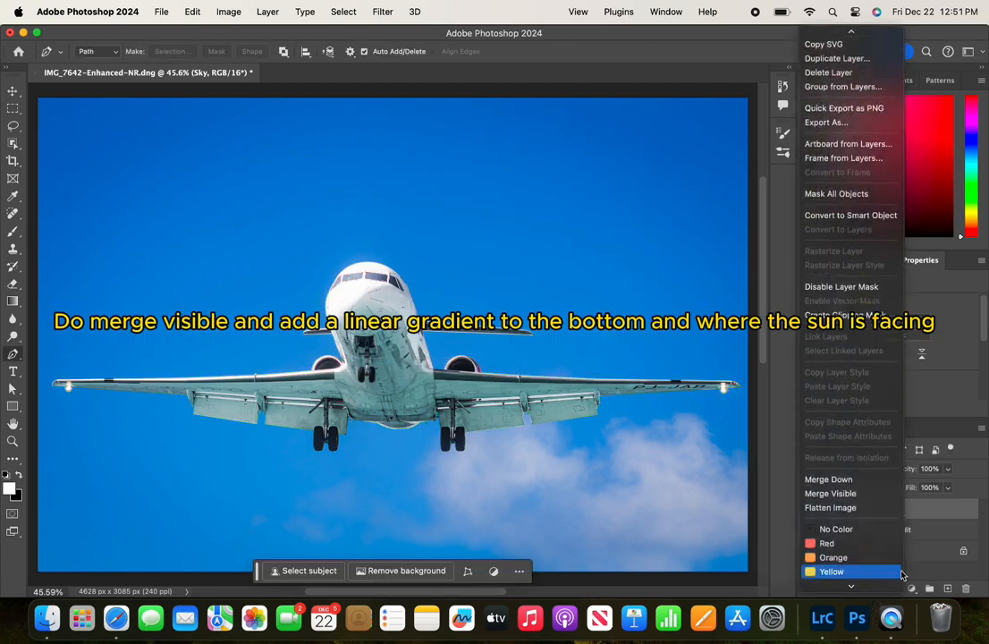
pyautogui.keyDown('alt'); pyautogui.click(830, 494); pyautogui.keyUp('alt')
pyautogui.doubleClick(862, 506)
pyautogui.write('Final touches')
pyautogui.press('Return')
# Step: Start the Camera Raw Filter on Final touches and brighten the photo's lower part with a linear gradient at Exposure +0.40
pyautogui.click(383, 11)
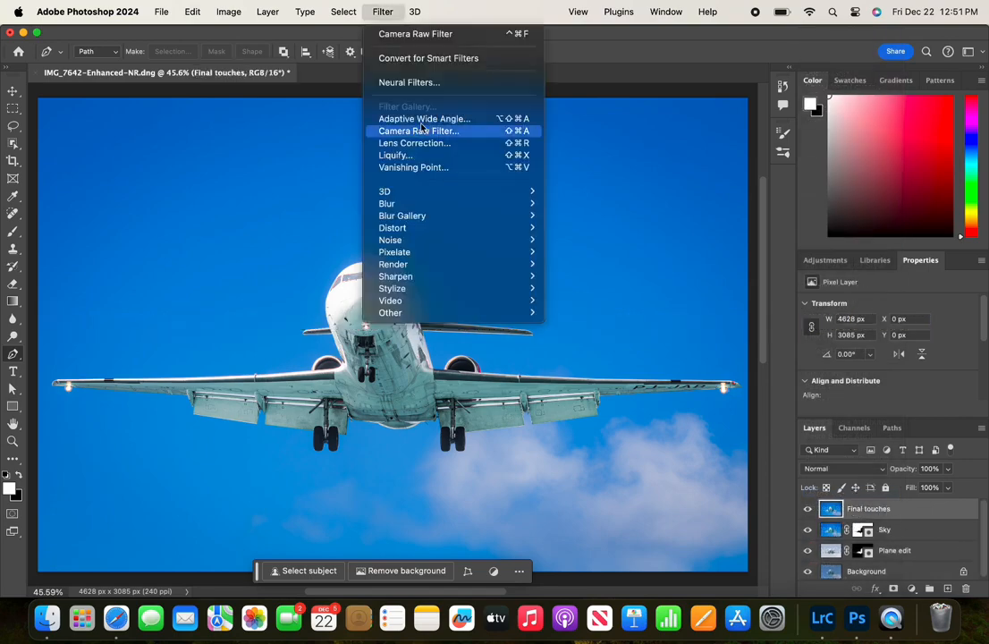
pyautogui.click(421, 131)
pyautogui.press('g')
pyautogui.moveTo(382, 103)
pyautogui.mouseDown()
pyautogui.moveTo(382, 526)
pyautogui.moveTo(397, 527)
pyautogui.mouseUp()
pyautogui.moveTo(866, 486); pyautogui.dragTo(875, 485)
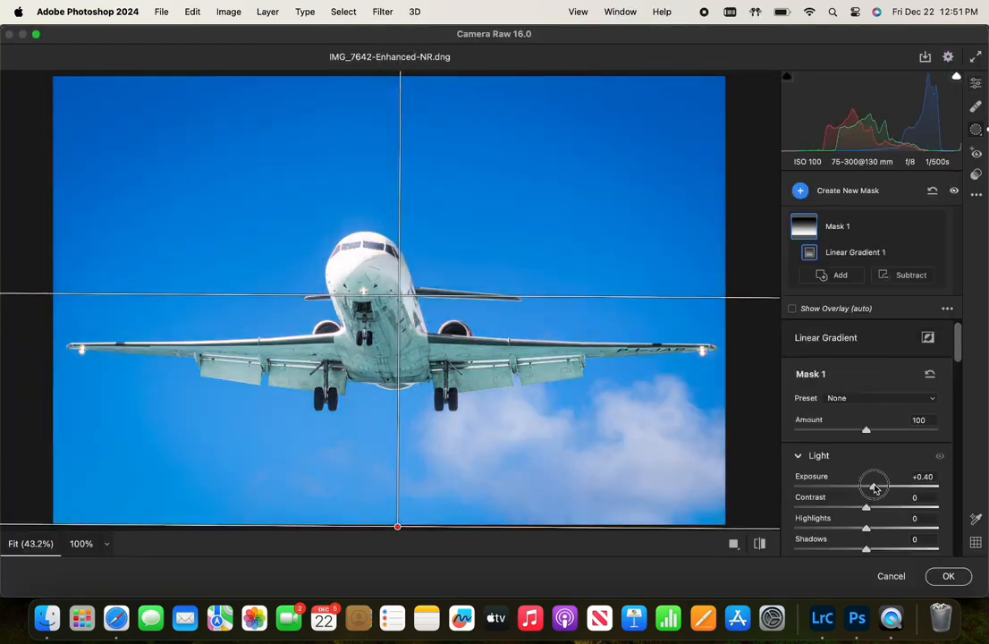
# Step: Add a second linear gradient running diagonally between the photo's upper-left and lower-right corners, set Exposure to +0.46, and apply the filter
pyautogui.press('g')
pyautogui.moveTo(53, 91); pyautogui.dragTo(771, 428)
pyautogui.moveTo(873, 520); pyautogui.dragTo(879, 524)
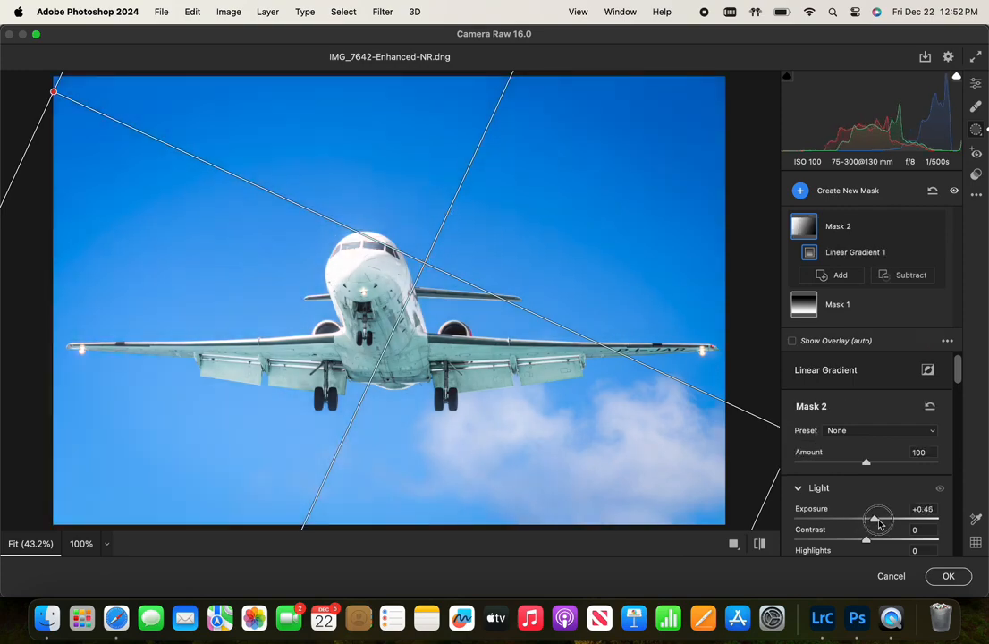
pyautogui.click(948, 576)
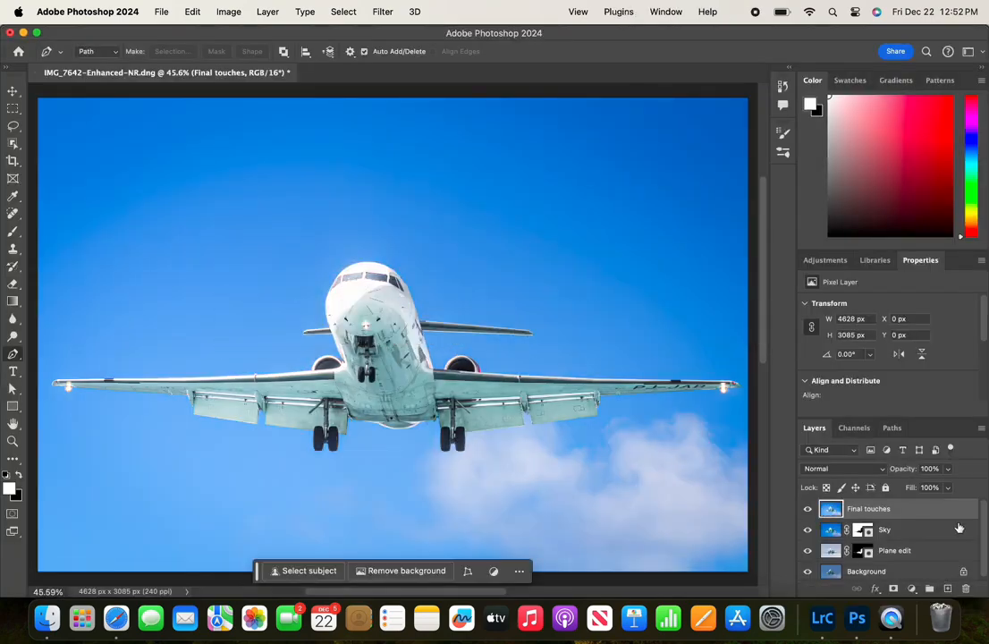
# Step: Duplicate the Final touches layer as Cockpit and add a black layer mask to the copy
pyautogui.rightClick(930, 508)
pyautogui.click(858, 470)
pyautogui.write('Cockpit')
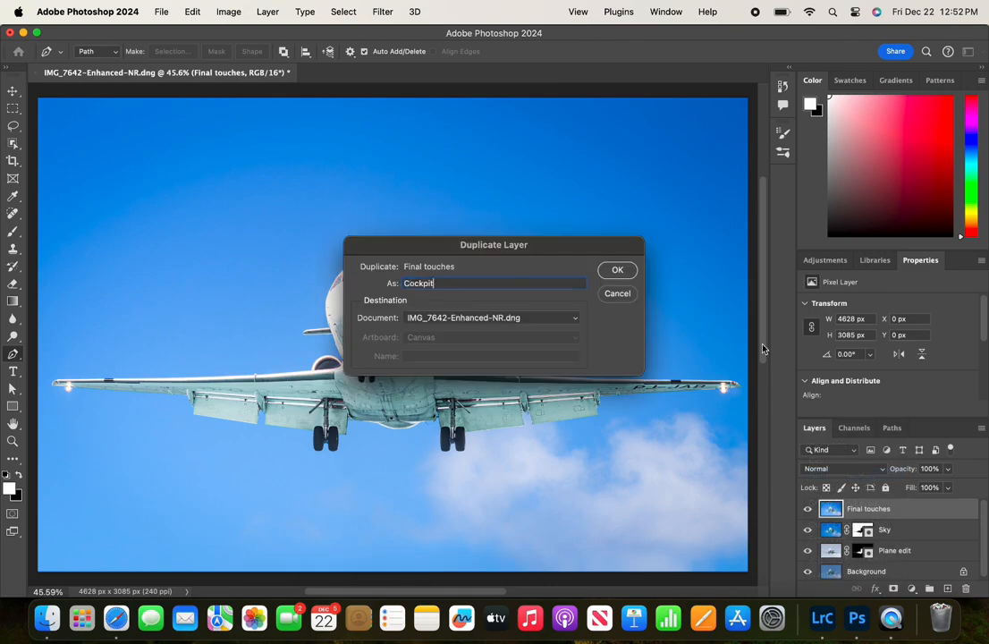
pyautogui.press('Return')
pyautogui.keyDown('alt'); pyautogui.click(893, 590); pyautogui.keyUp('alt')
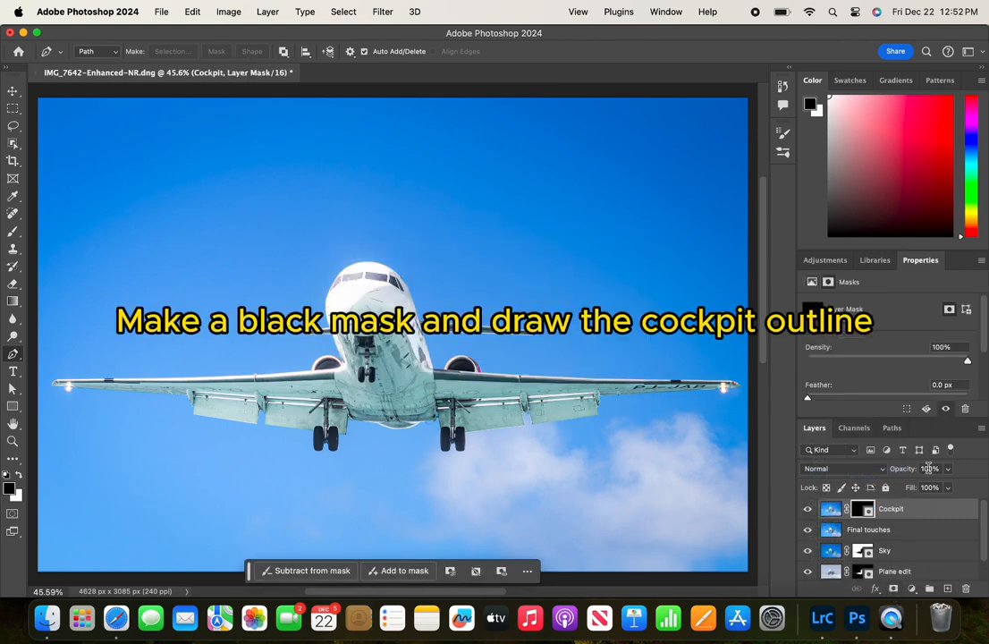
# Step: Trace the narrow outermost cockpit window beside the dark side window as a closed pen outline within the existing Work Path
pyautogui.click(893, 427)
pyautogui.click(850, 449)
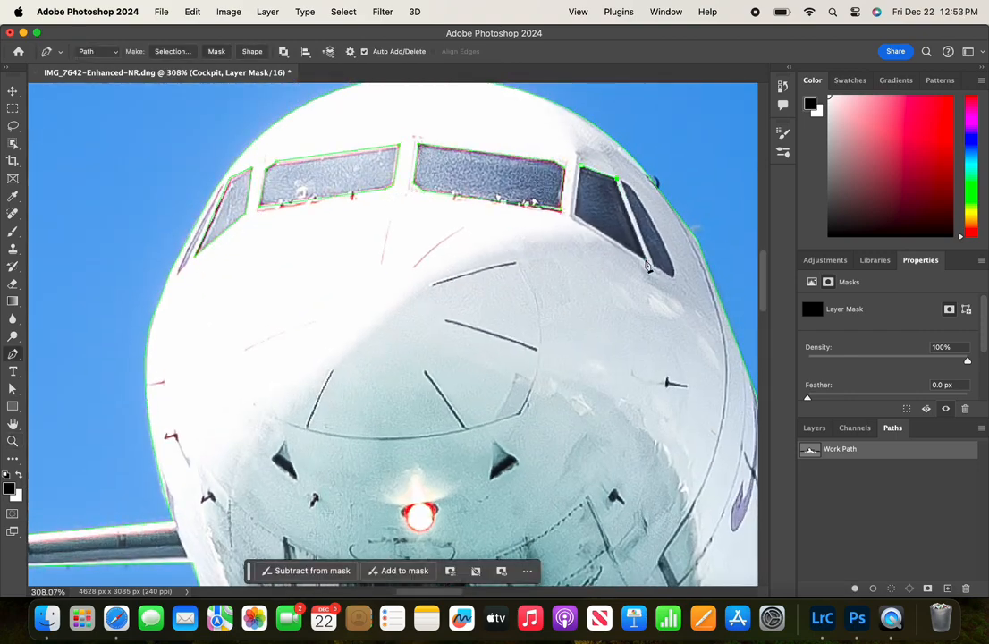
pyautogui.click(622, 181)
pyautogui.click(632, 186)
pyautogui.moveTo(675, 277); pyautogui.dragTo(684, 308)
pyautogui.keyDown('alt'); pyautogui.click(674, 277); pyautogui.keyUp('alt')
pyautogui.click(655, 266)
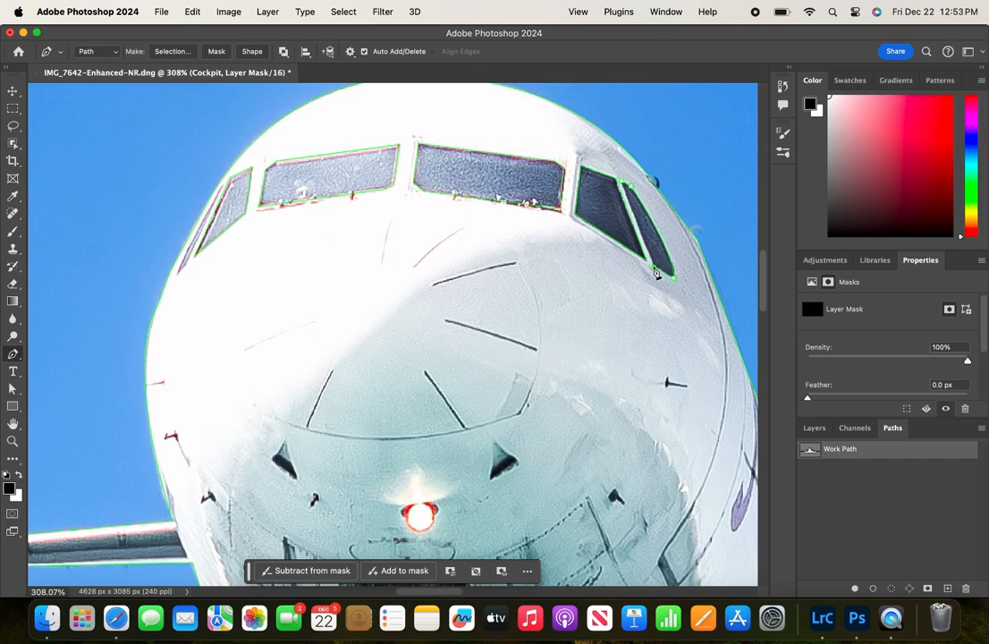
pyautogui.click(622, 180)
# Step: Make white the foreground color and fill the traced dark side window outlines with it on the Cockpit layer mask
pyautogui.click(19, 475)
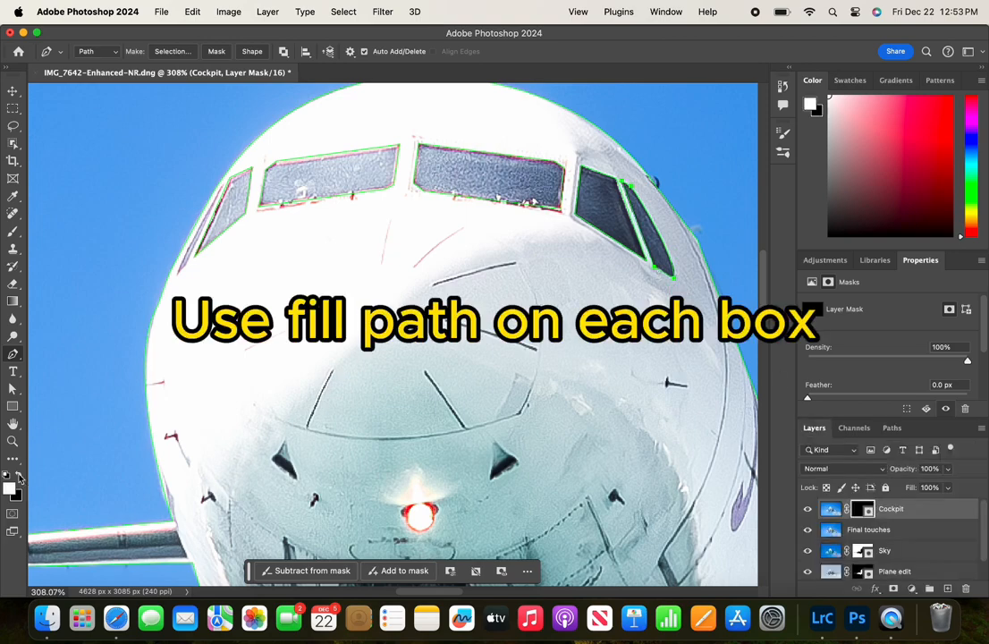
pyautogui.rightClick(313, 178)
pyautogui.click(349, 265)
pyautogui.rightClick(654, 227)
pyautogui.press('Escape')
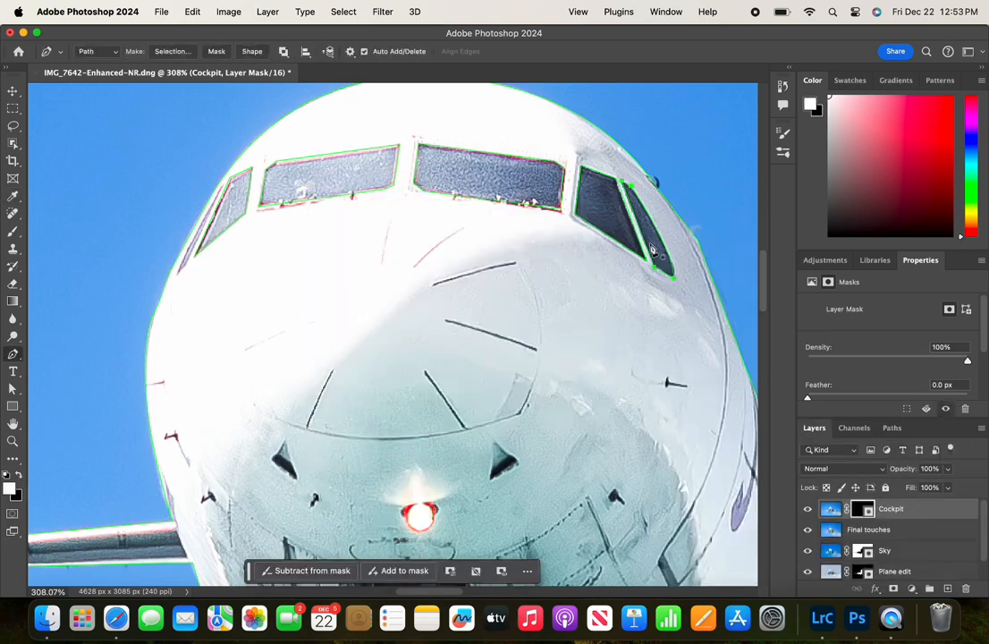
pyautogui.rightClick(652, 246)
pyautogui.click(679, 340)
pyautogui.click(583, 237)
pyautogui.rightClick(591, 197)
pyautogui.click(618, 294)
pyautogui.click(583, 237)
# Step: Fill the outlines of the two front windshield panes with white on the Cockpit layer mask
pyautogui.rightClick(483, 182)
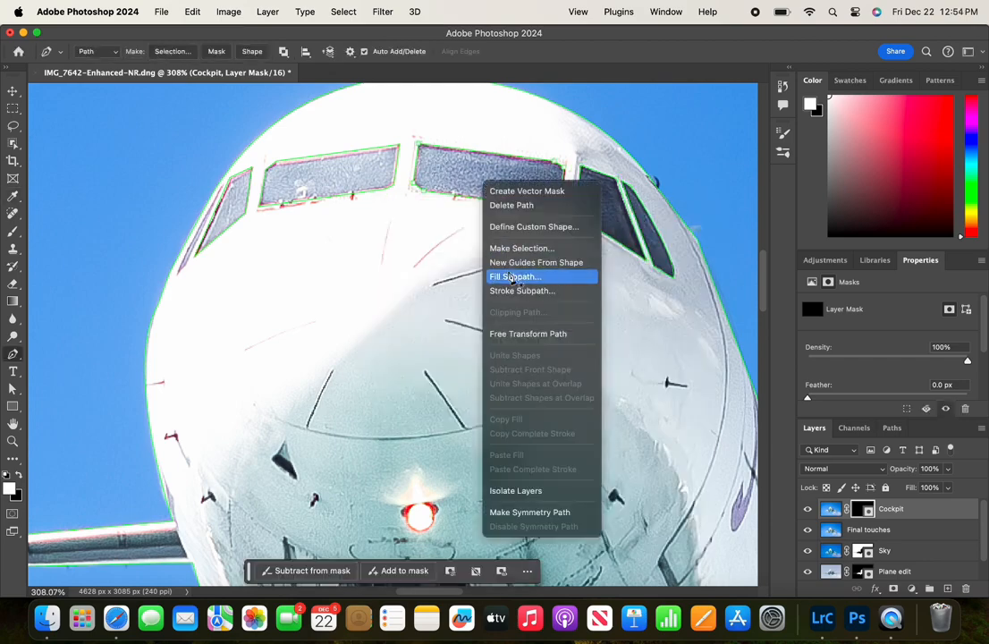
pyautogui.click(513, 277)
pyautogui.click(584, 237)
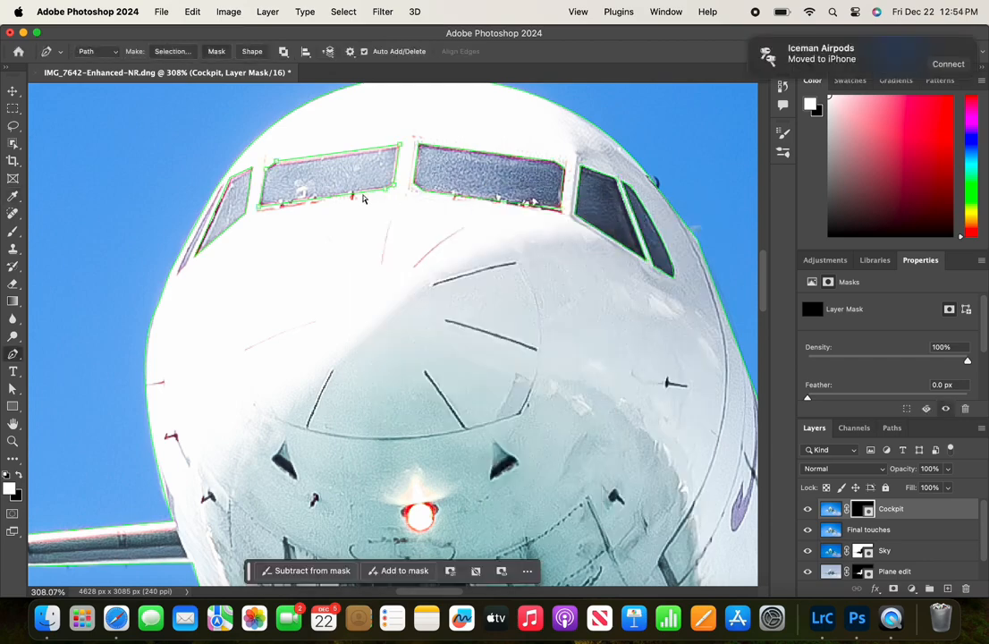
pyautogui.rightClick(338, 172)
pyautogui.click(387, 263)
pyautogui.press('Return')
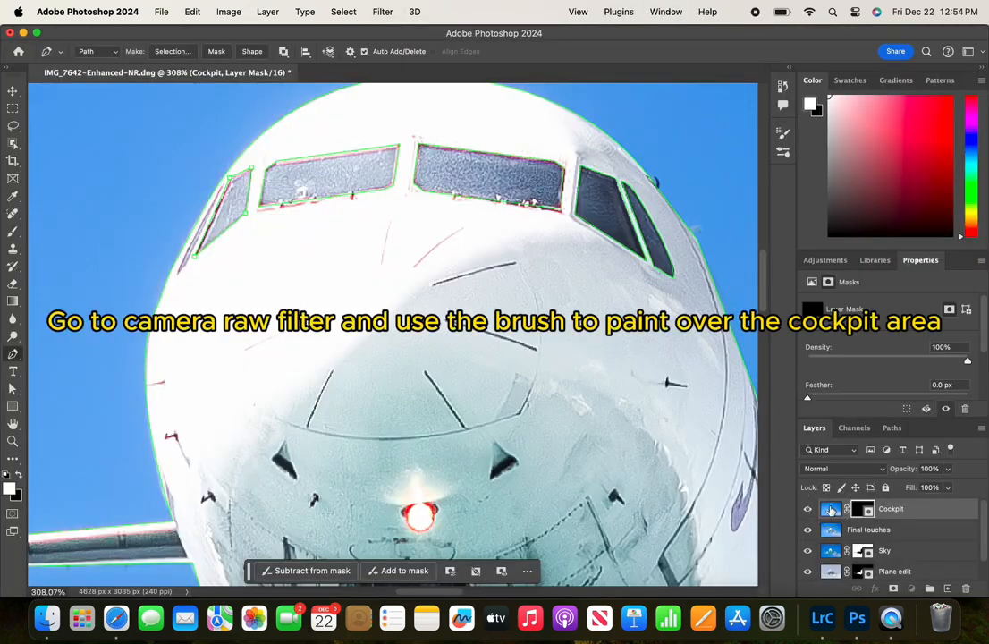
# Step: Apply the Camera Raw Filter to the Cockpit layer's image with a brush mask painted over the cockpit windows and darkened
pyautogui.click(831, 509)
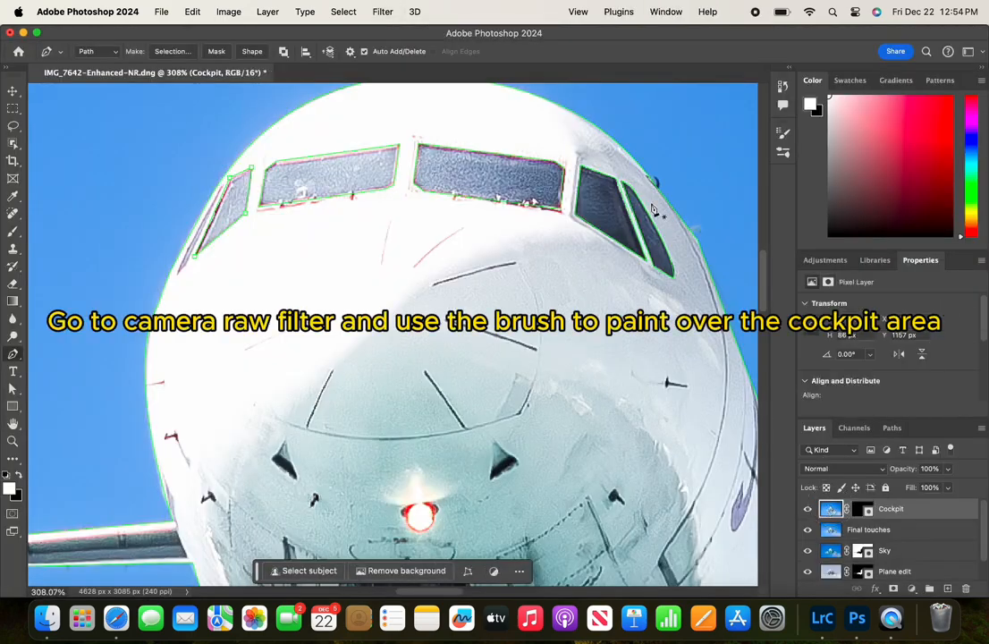
pyautogui.click(384, 11)
pyautogui.click(367, 131)
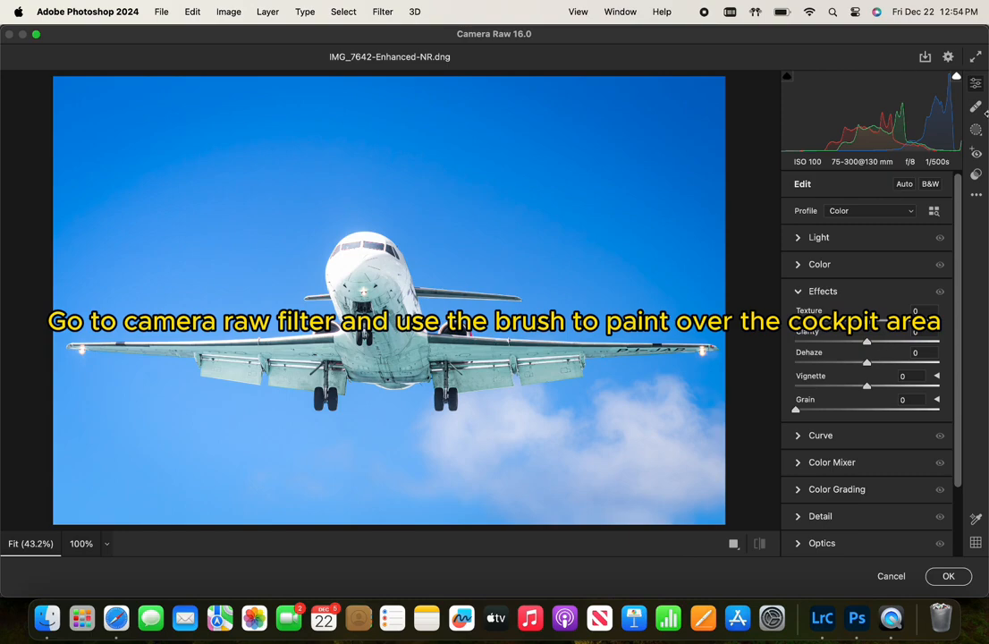
pyautogui.click(976, 129)
pyautogui.click(819, 301)
pyautogui.moveTo(339, 251); pyautogui.dragTo(396, 252)
pyautogui.moveTo(867, 377)
pyautogui.mouseDown()
pyautogui.moveTo(893, 378)
pyautogui.moveTo(840, 356)
pyautogui.mouseUp()
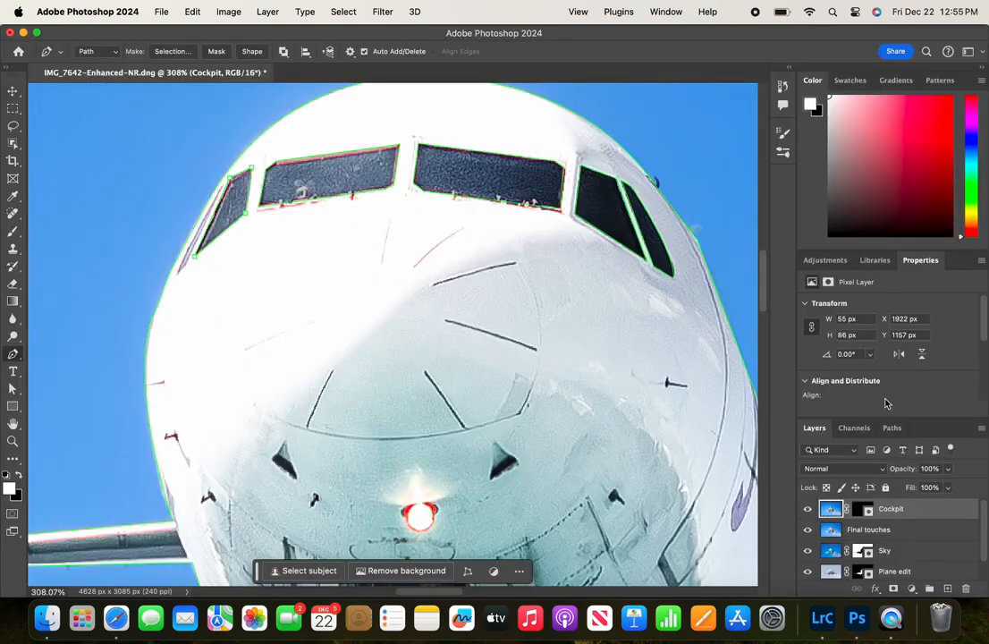
# Step: Deselect the Work Path, merge all visible layers into a new layer above Cockpit and name it adjust lights
pyautogui.click(893, 428)
pyautogui.press('super+0')
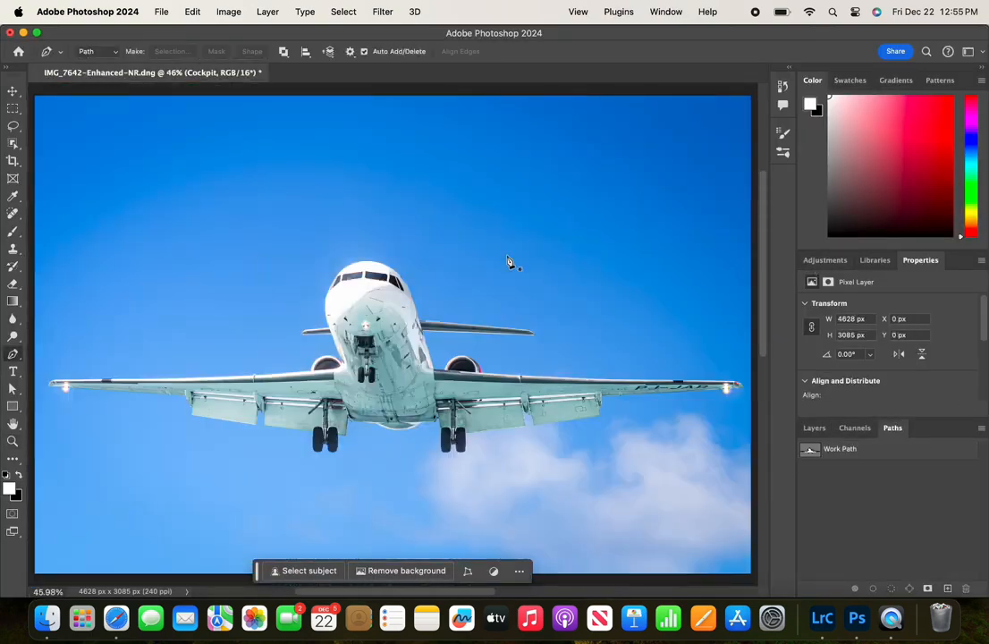
pyautogui.click(814, 428)
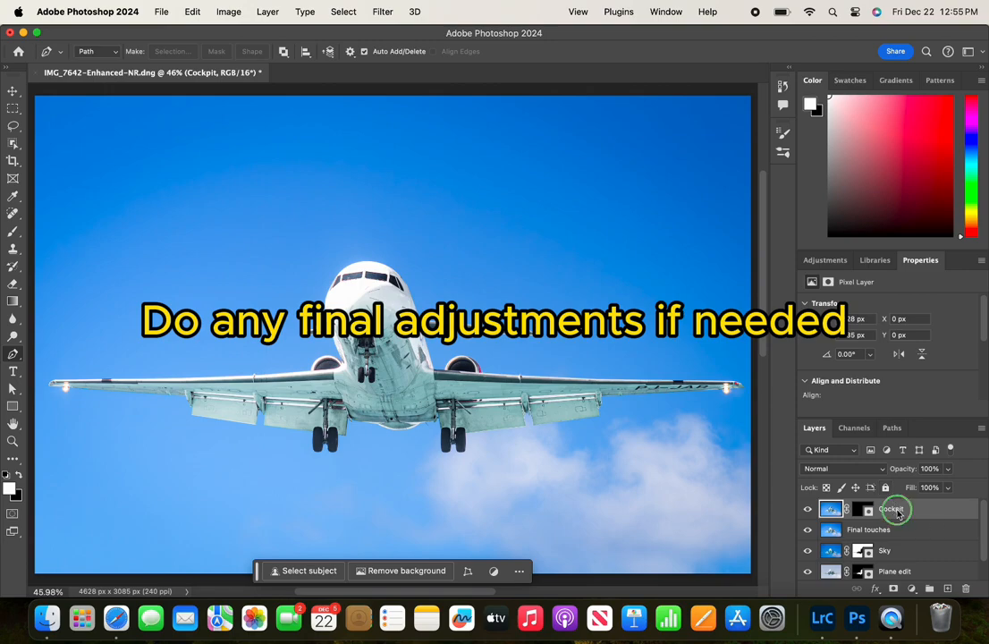
pyautogui.rightClick(899, 513)
pyautogui.keyDown('alt'); pyautogui.click(835, 522); pyautogui.keyUp('alt')
pyautogui.doubleClick(859, 509)
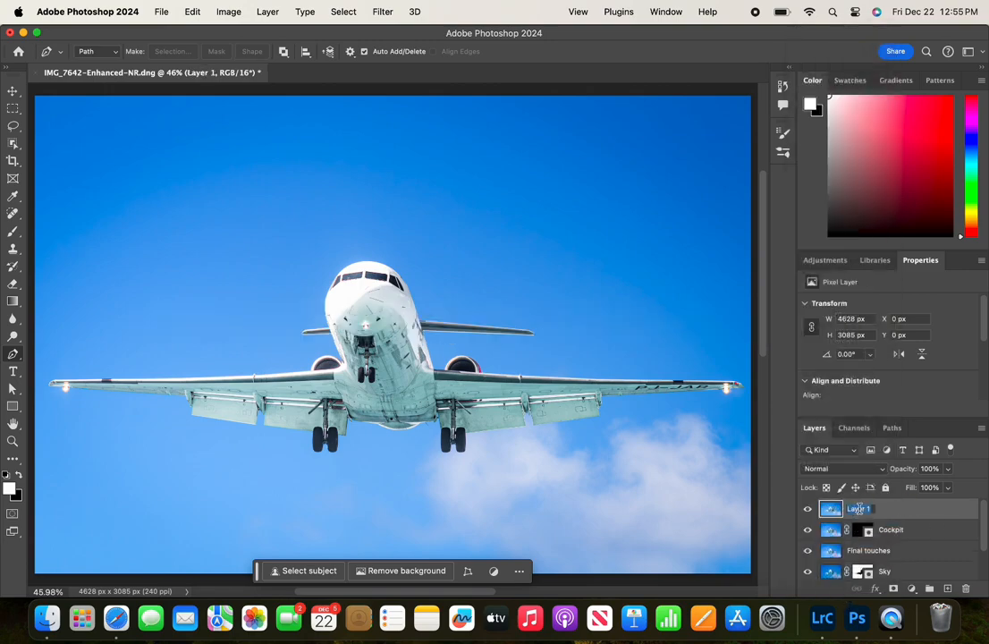
# Step: Add a black mask to the adjust lights layer and fill the plane's Work Path outline with white on it
pyautogui.click(893, 428)
pyautogui.click(866, 449)
pyautogui.click(815, 428)
pyautogui.keyDown('alt'); pyautogui.click(894, 589); pyautogui.keyUp('alt')
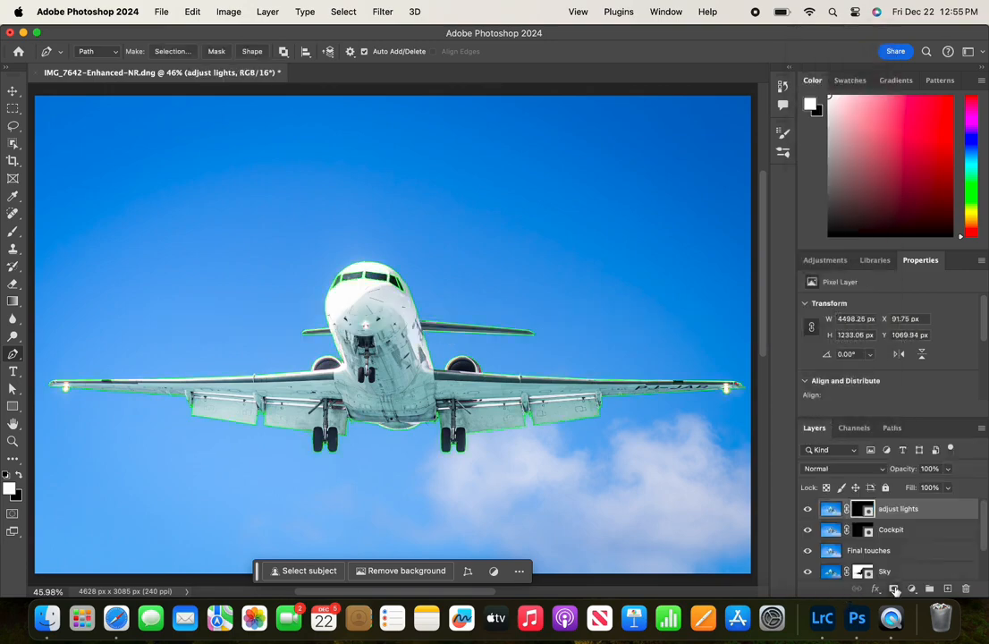
pyautogui.rightClick(594, 183)
pyautogui.click(621, 254)
pyautogui.click(587, 237)
# Step: Adjust Hue/Saturation on the adjust lights layer's image, setting the Yellows saturation to +38
pyautogui.click(228, 12)
pyautogui.moveTo(293, 62)
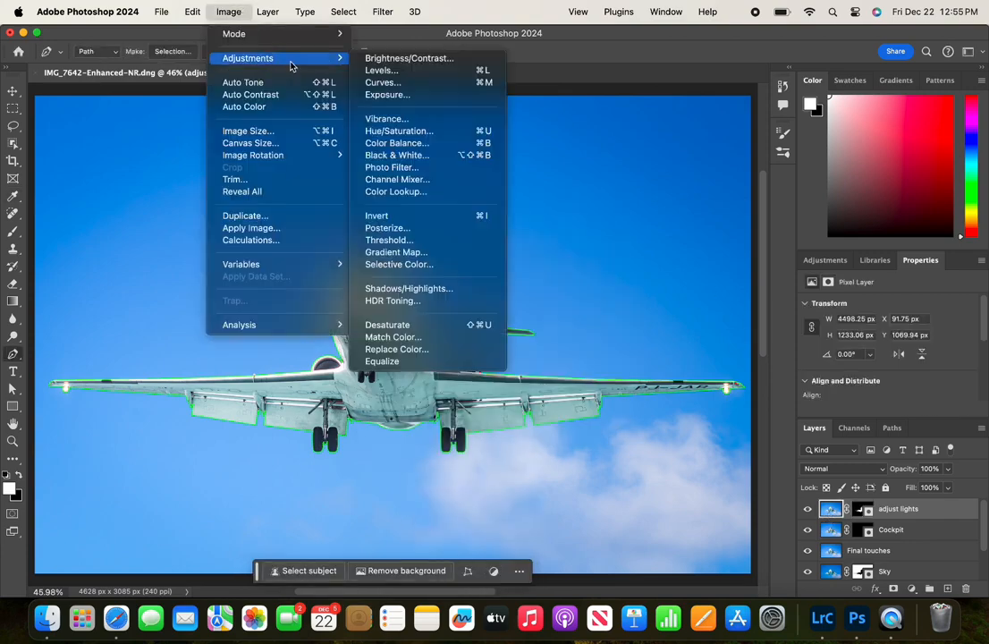
pyautogui.click(398, 131)
pyautogui.click(387, 187)
pyautogui.click(375, 215)
pyautogui.moveTo(463, 258); pyautogui.dragTo(462, 262)
pyautogui.click(386, 187)
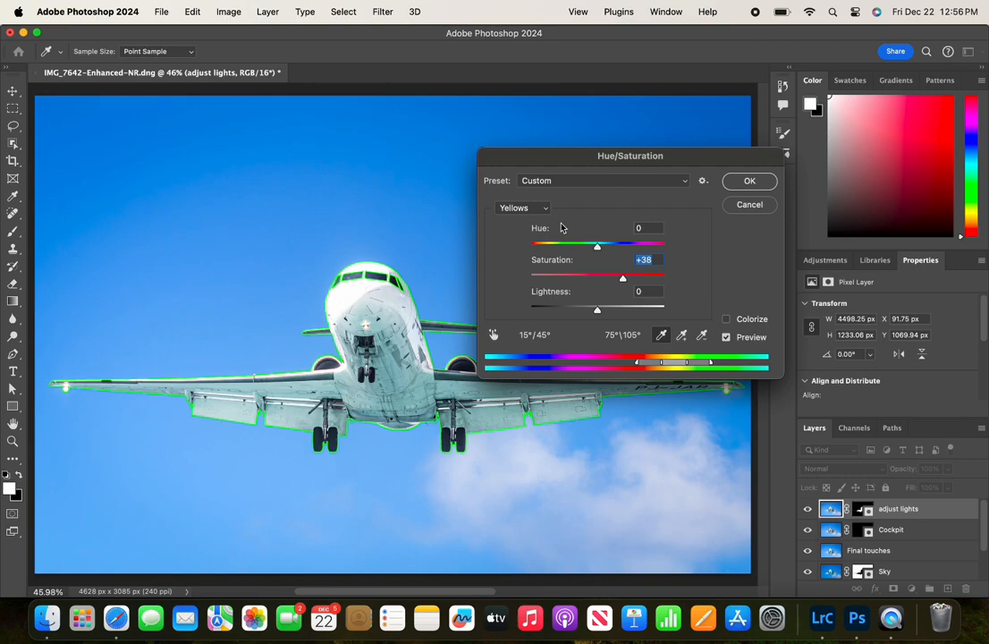
pyautogui.click(524, 208)
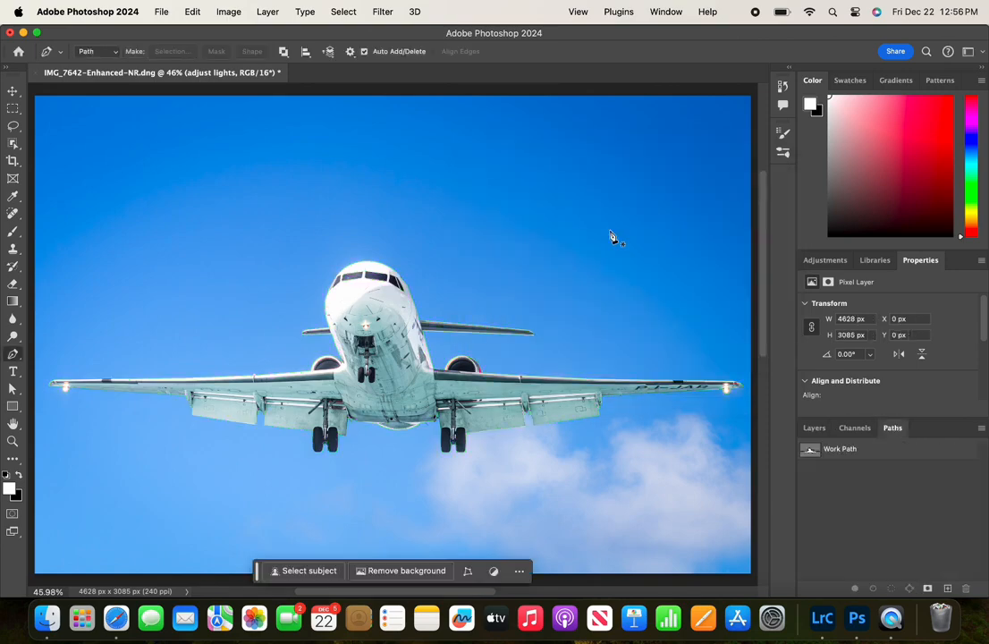
# Step: Save the edited airplane photo with its layers
pyautogui.click(161, 11)
pyautogui.click(193, 156)
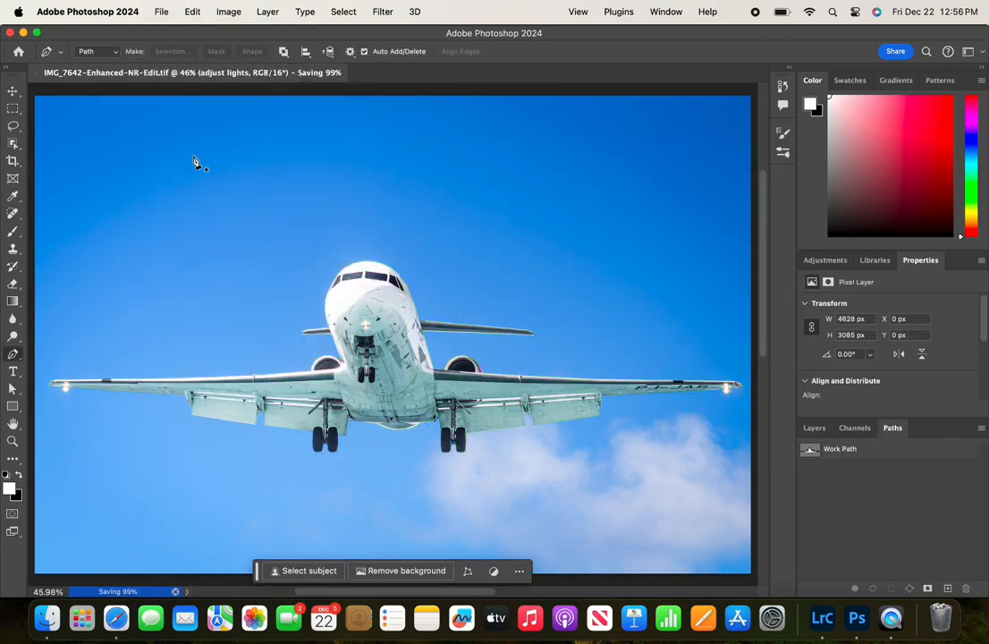